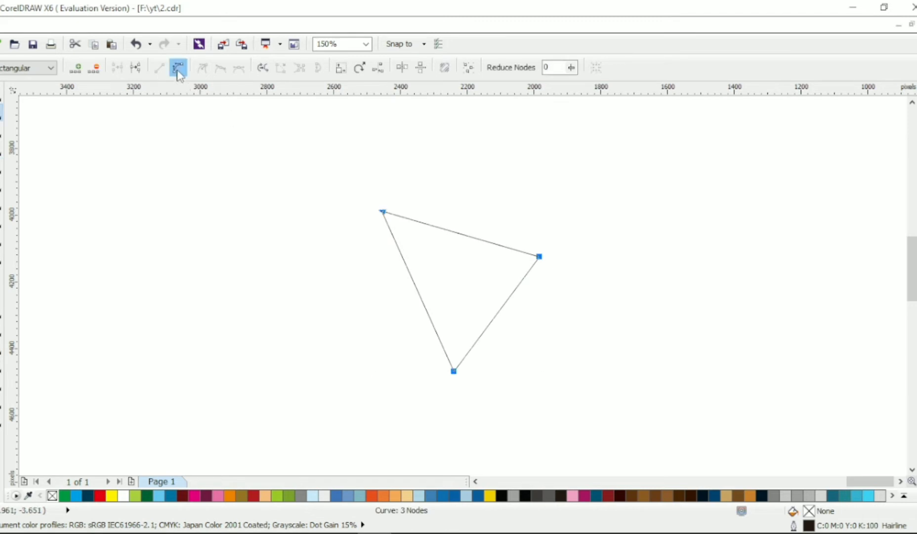
Step: Convert the triangle's sides to curves, smooth its bottom node and bow the lower and left sides outward
{"action": "left_click", "coordinate": [177, 68]}
{"action": "left_click", "coordinate": [453, 371]}
{"action": "left_click", "coordinate": [220, 68]}
{"action": "left_click_drag", "start_coordinate": [399, 354], "coordinate": [363, 361]}
{"action": "left_click_drag", "start_coordinate": [405, 263], "coordinate": [265, 229]}
Step: Add a node on the shape's left edge and bend the curves around the upper-left corner into a curled tip
{"action": "left_click_drag", "start_coordinate": [382, 211], "coordinate": [392, 209]}
{"action": "double_click", "coordinate": [332, 292]}
{"action": "left_click_drag", "start_coordinate": [334, 218], "coordinate": [352, 159]}
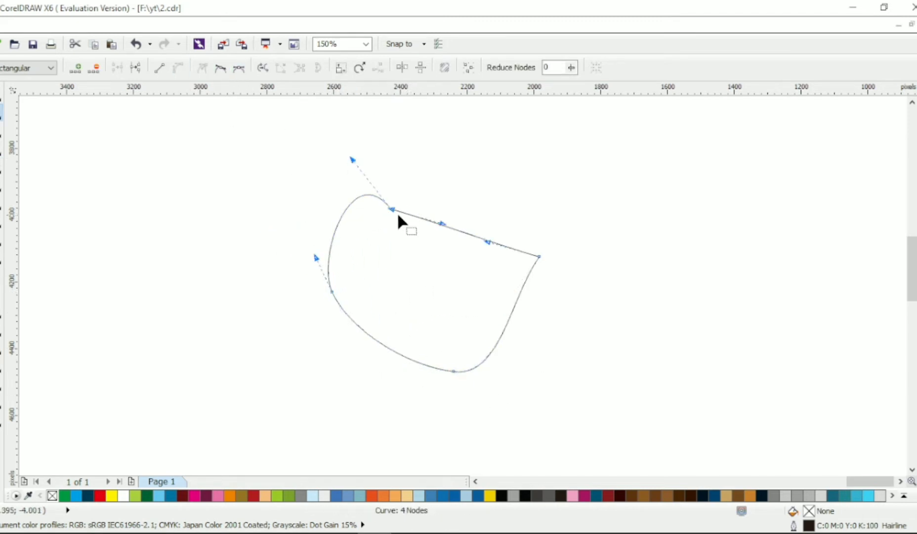
{"action": "mouse_move", "coordinate": [394, 210]}
{"action": "left_mouse_down"}
{"action": "mouse_move", "coordinate": [402, 206]}
{"action": "mouse_move", "coordinate": [394, 206]}
{"action": "left_mouse_up"}
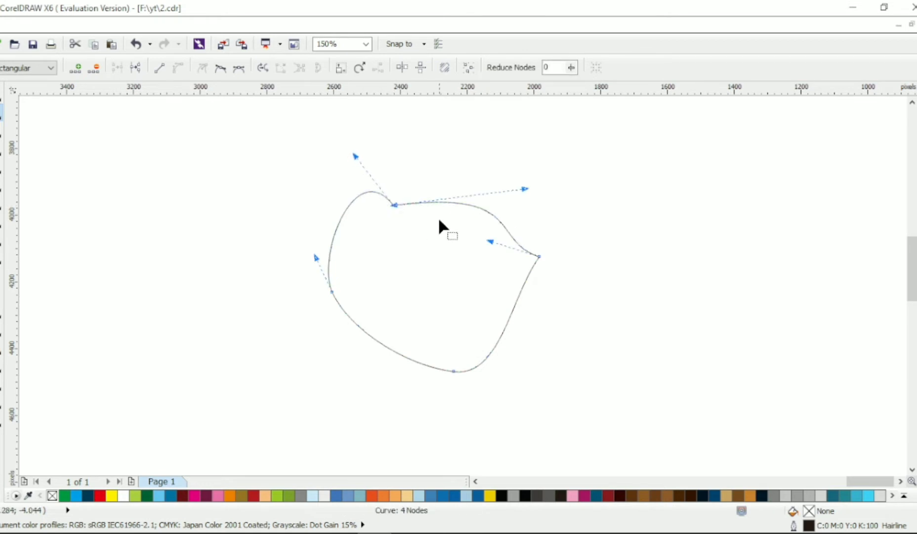
{"action": "left_click_drag", "start_coordinate": [525, 188], "coordinate": [316, 222]}
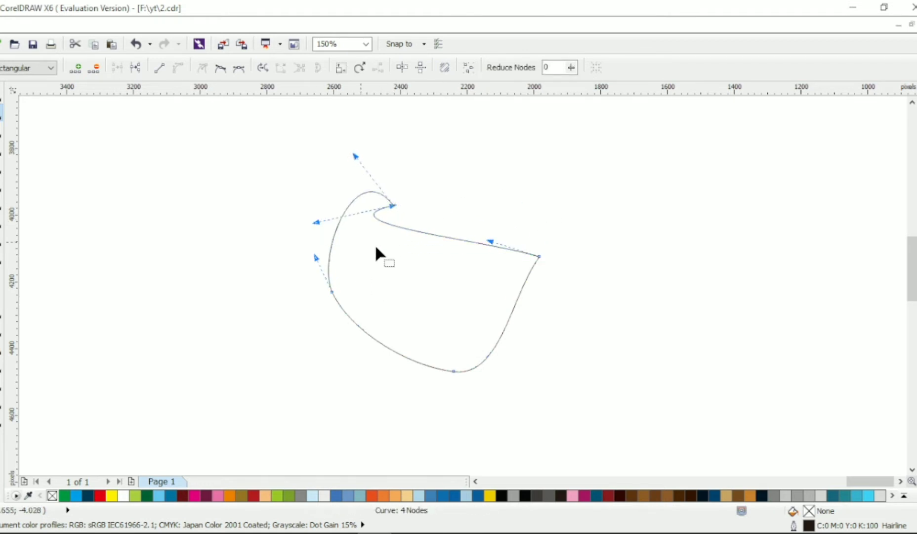
Step: Pull an added node on the upper edge down into a hollow and round the right and bottom sides into a crescent
{"action": "double_click", "coordinate": [420, 237]}
{"action": "left_click_drag", "start_coordinate": [420, 237], "coordinate": [407, 294]}
{"action": "left_click", "coordinate": [538, 257]}
{"action": "left_click_drag", "start_coordinate": [538, 258], "coordinate": [584, 298]}
{"action": "left_click_drag", "start_coordinate": [502, 375], "coordinate": [525, 373]}
{"action": "left_click_drag", "start_coordinate": [407, 370], "coordinate": [358, 383]}
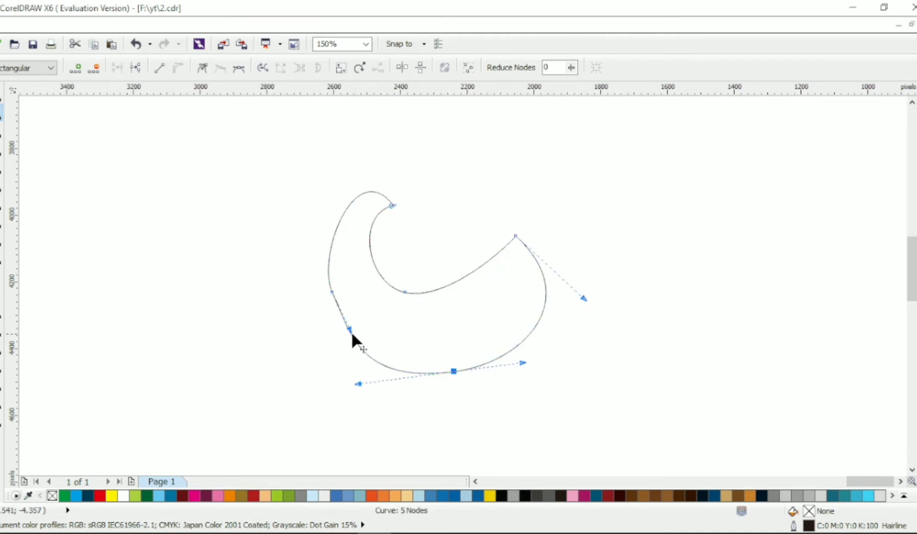
Step: Refine the crescent's left edge, inner hollow and right tip by adjusting their nodes and curve handles
{"action": "left_click_drag", "start_coordinate": [332, 291], "coordinate": [320, 285]}
{"action": "left_click_drag", "start_coordinate": [312, 248], "coordinate": [309, 238]}
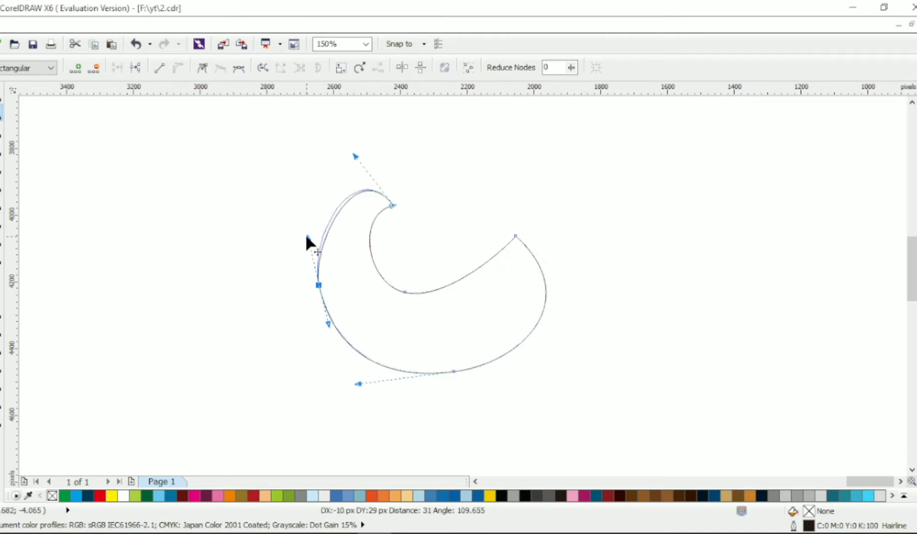
{"action": "left_click", "coordinate": [392, 205]}
{"action": "left_click_drag", "start_coordinate": [392, 205], "coordinate": [365, 200]}
{"action": "left_click_drag", "start_coordinate": [367, 284], "coordinate": [352, 268]}
{"action": "left_click_drag", "start_coordinate": [515, 235], "coordinate": [509, 251]}
{"action": "left_click_drag", "start_coordinate": [523, 362], "coordinate": [530, 366]}
Step: Lower the crescent's bottom node and rework the left-side nodes and right handle for a fuller, rounder outline
{"action": "left_click_drag", "start_coordinate": [453, 370], "coordinate": [452, 407]}
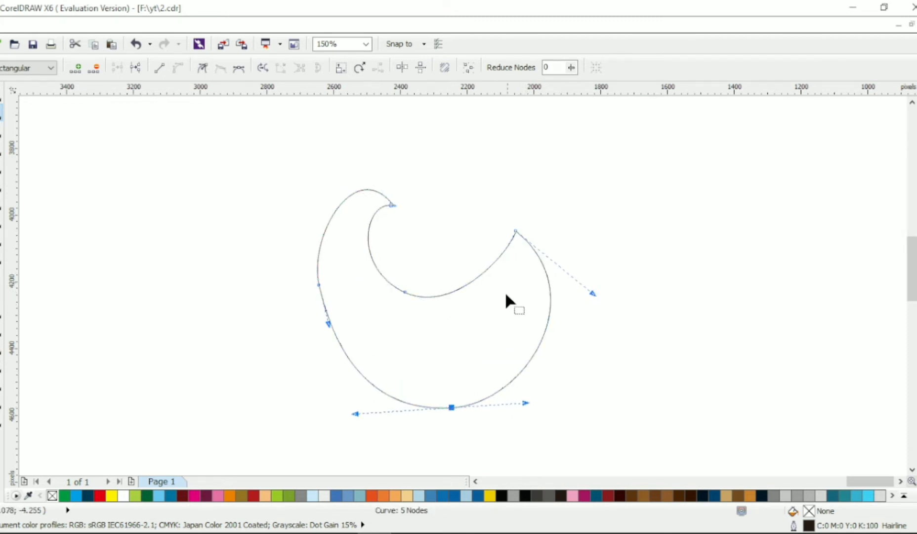
{"action": "left_click_drag", "start_coordinate": [318, 285], "coordinate": [303, 292]}
{"action": "left_click_drag", "start_coordinate": [313, 331], "coordinate": [309, 362]}
{"action": "double_click", "coordinate": [312, 329]}
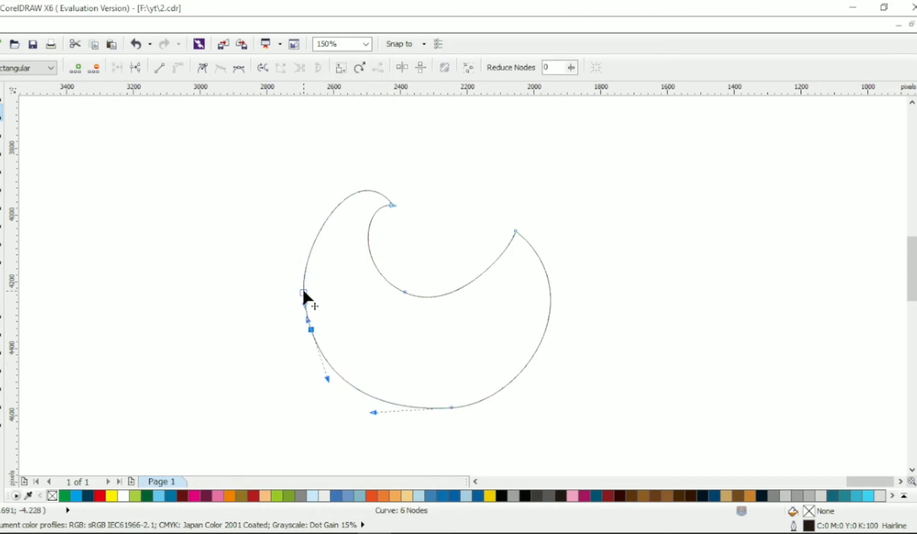
{"action": "double_click", "coordinate": [304, 292]}
{"action": "left_click_drag", "start_coordinate": [286, 256], "coordinate": [279, 249]}
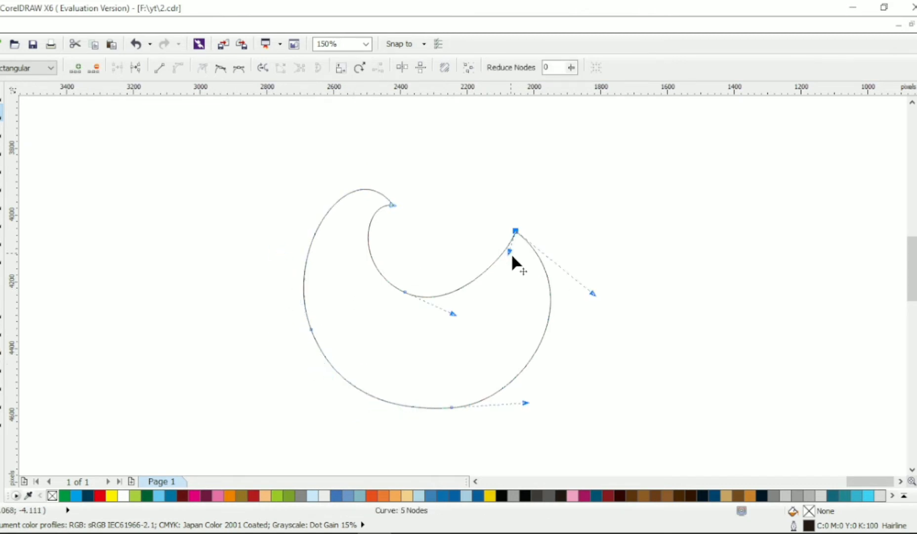
{"action": "left_click_drag", "start_coordinate": [595, 293], "coordinate": [605, 290]}
Step: Fill the crescent with red and remove its outline
{"action": "key", "text": "space"}
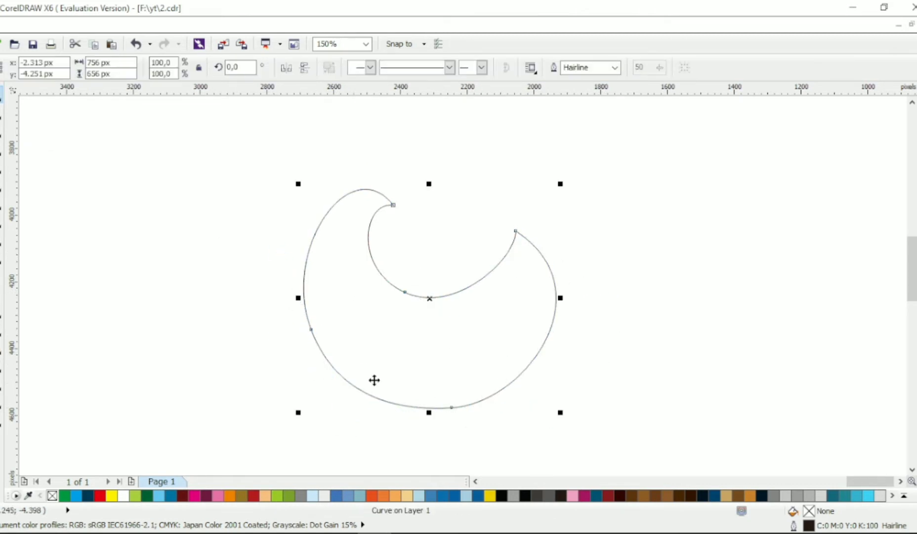
{"action": "left_click", "coordinate": [99, 496]}
{"action": "right_click", "coordinate": [52, 495]}
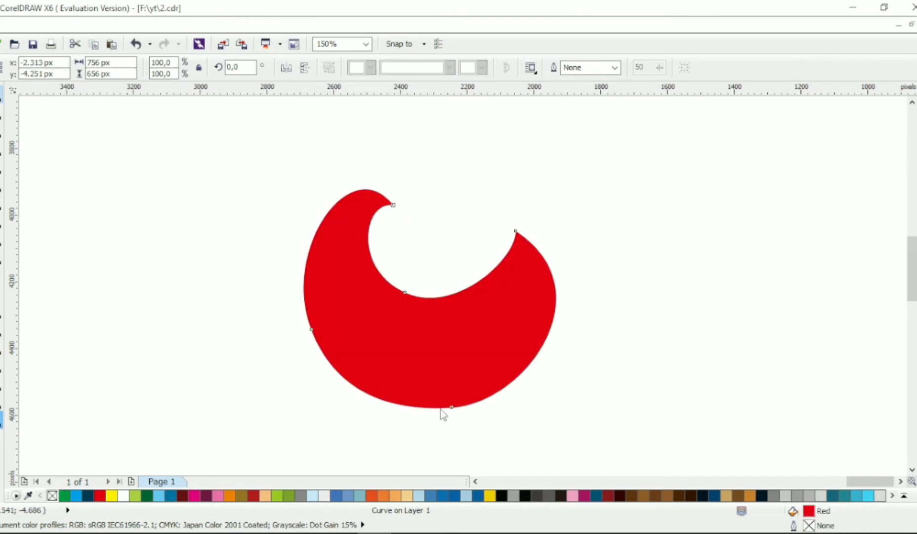
Step: Apply a linear fountain fill from red at the crescent's left side to yellow at its right side
{"action": "key", "text": "g"}
{"action": "left_click_drag", "start_coordinate": [437, 401], "coordinate": [406, 152]}
{"action": "left_click_drag", "start_coordinate": [327, 309], "coordinate": [599, 217]}
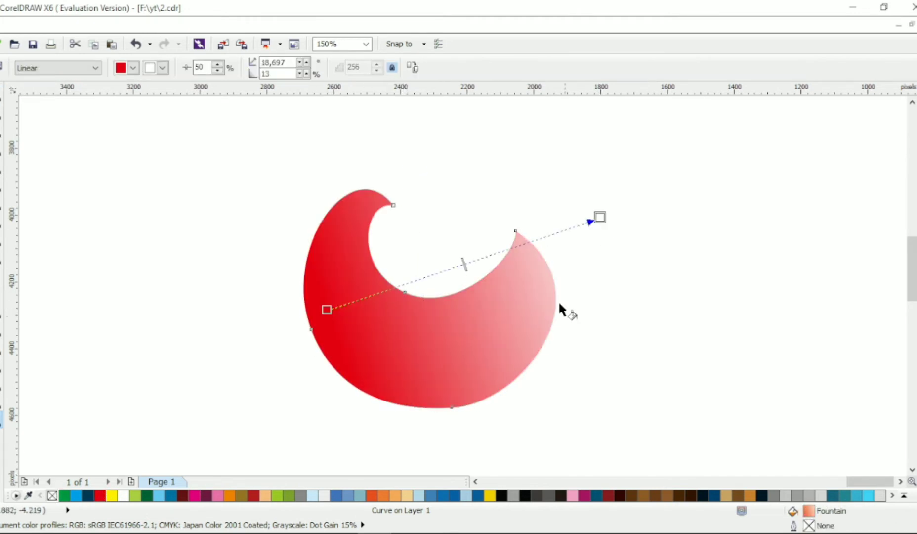
{"action": "left_click", "coordinate": [111, 495]}
{"action": "key", "text": "space"}
{"action": "left_click", "coordinate": [403, 186]}
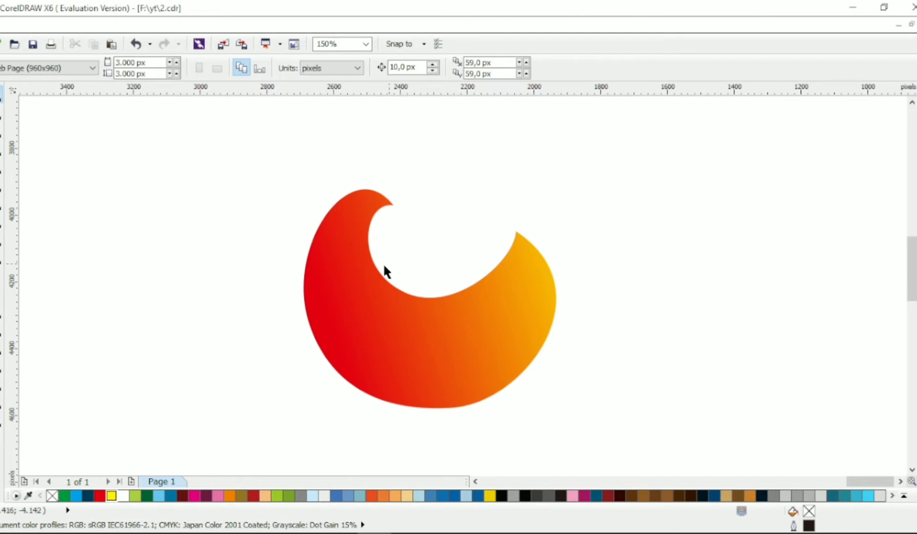
Step: Make an unfilled outline copy over the crescent and pull added nodes on its right edge inward into a zigzag
{"action": "left_click", "coordinate": [394, 319]}
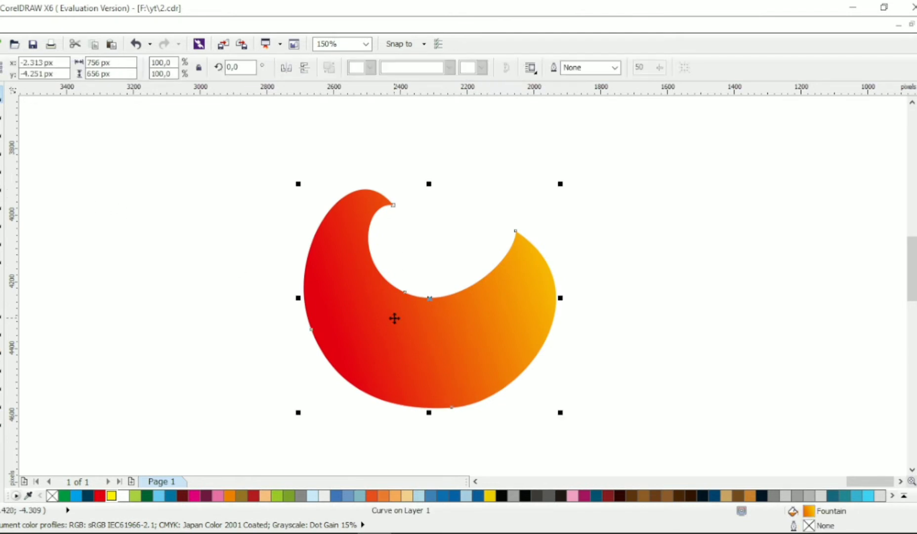
{"action": "right_click", "coordinate": [916, 176]}
{"action": "key", "text": "F10"}
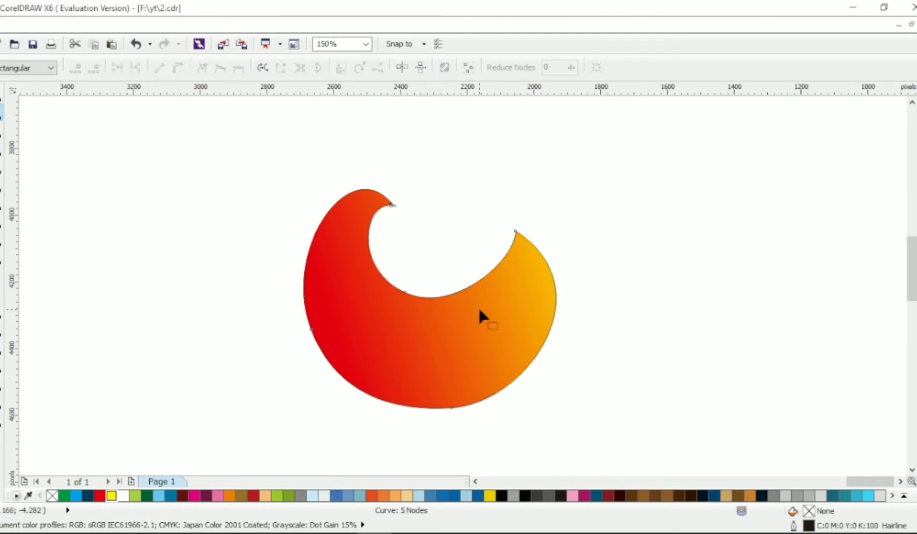
{"action": "double_click", "coordinate": [547, 335]}
{"action": "left_click_drag", "start_coordinate": [548, 335], "coordinate": [396, 352]}
{"action": "double_click", "coordinate": [458, 345]}
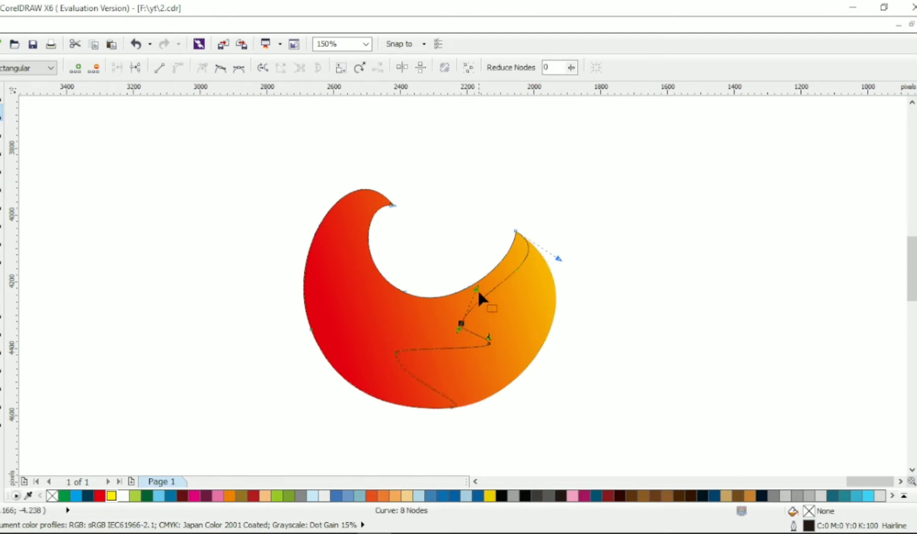
{"action": "left_click_drag", "start_coordinate": [478, 290], "coordinate": [472, 338]}
Step: Curve the segments between the zigzag's points into two overlapping feather shapes
{"action": "scroll", "coordinate": [491, 334], "scroll_direction": "up", "scroll_amount": 1}
{"action": "left_click_drag", "start_coordinate": [433, 318], "coordinate": [445, 323]}
{"action": "left_click_drag", "start_coordinate": [492, 333], "coordinate": [488, 319]}
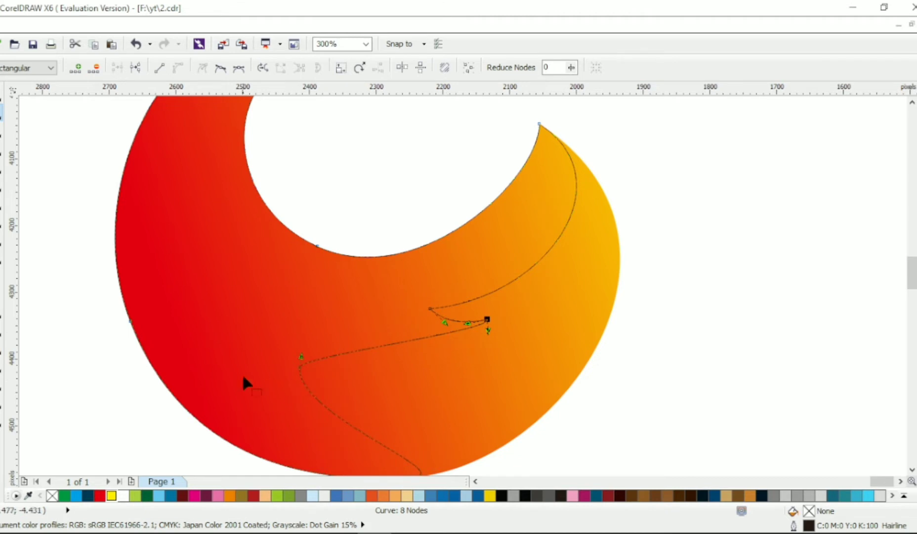
{"action": "left_click_drag", "start_coordinate": [300, 354], "coordinate": [445, 351]}
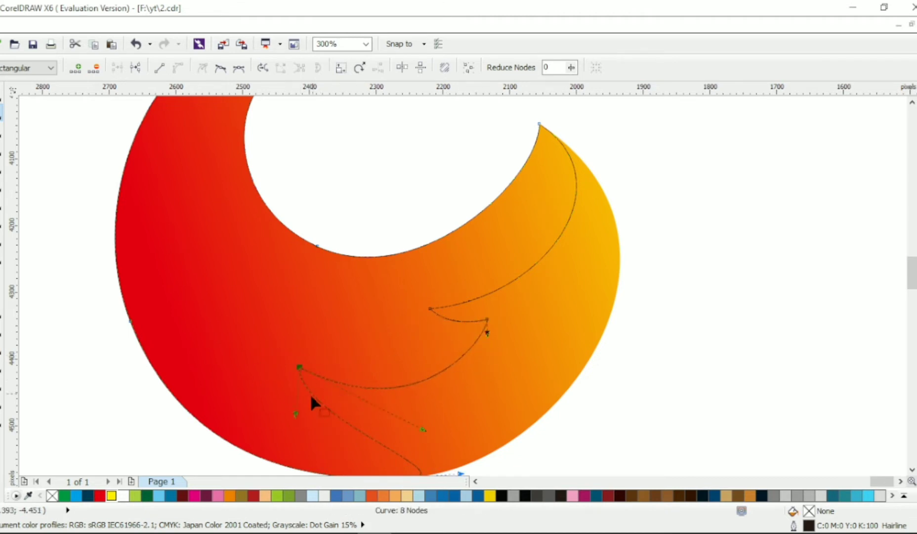
{"action": "left_click_drag", "start_coordinate": [311, 396], "coordinate": [305, 398]}
Step: Refine the copy's lower curve, middle feather tip and upper-right curve
{"action": "scroll", "coordinate": [405, 368], "scroll_direction": "down", "scroll_amount": 1}
{"action": "left_click_drag", "start_coordinate": [435, 413], "coordinate": [380, 417]}
{"action": "scroll", "coordinate": [439, 351], "scroll_direction": "up", "scroll_amount": 1}
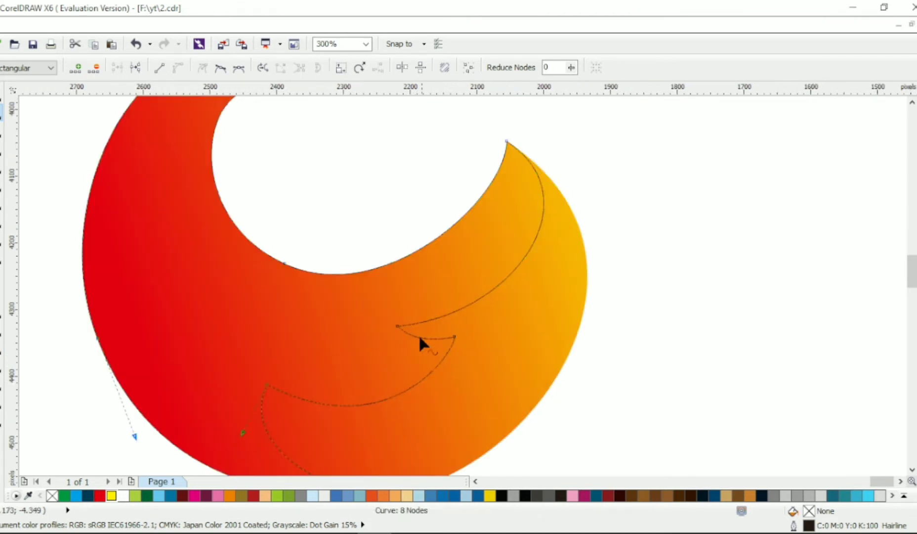
{"action": "left_click_drag", "start_coordinate": [467, 357], "coordinate": [470, 343]}
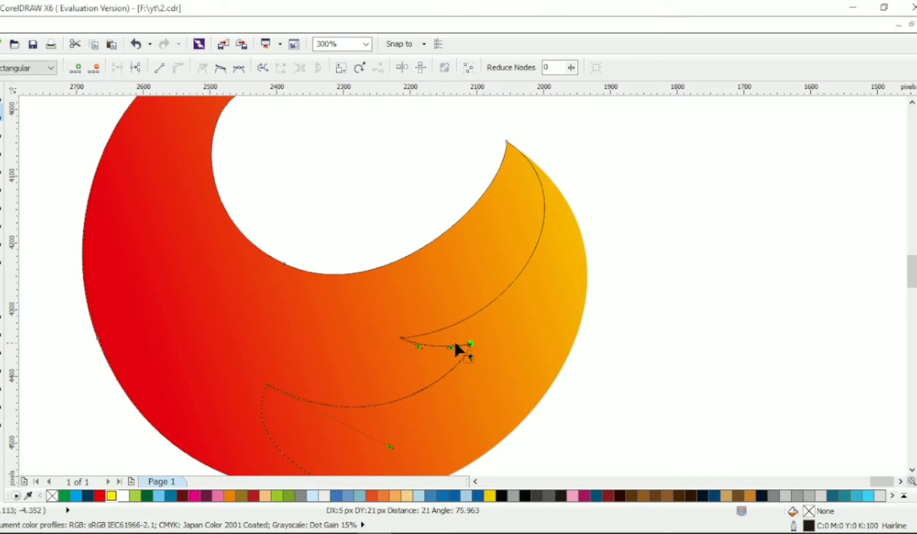
{"action": "left_click_drag", "start_coordinate": [594, 198], "coordinate": [595, 232]}
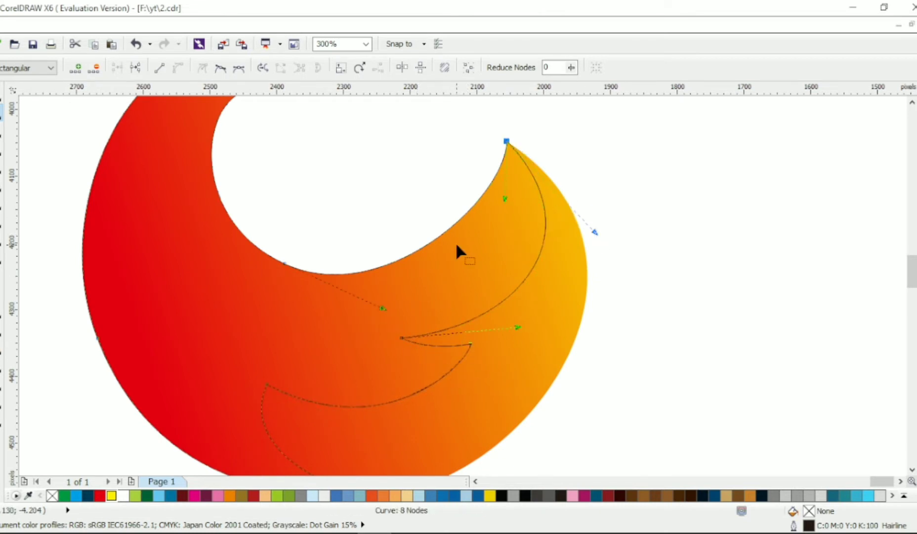
Step: Give the feather-edged copy a red-to-yellow fountain fill with no outline
{"action": "scroll", "coordinate": [457, 243], "scroll_direction": "down", "scroll_amount": 1}
{"action": "left_click", "coordinate": [2, 94]}
{"action": "left_click", "coordinate": [381, 256]}
{"action": "scroll", "coordinate": [381, 256], "scroll_direction": "up", "scroll_amount": 1}
{"action": "left_click_drag", "start_coordinate": [442, 378], "coordinate": [420, 334]}
{"action": "left_click", "coordinate": [459, 401]}
{"action": "left_click", "coordinate": [275, 365]}
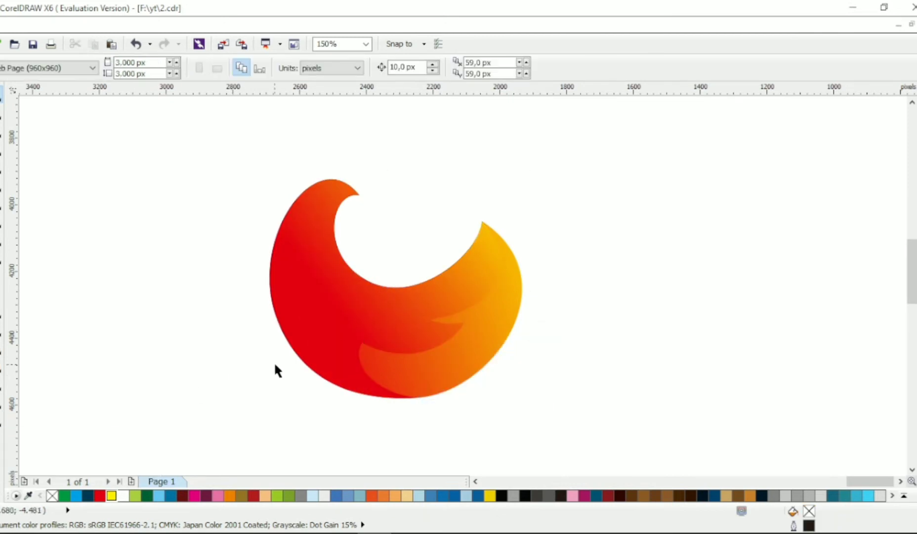
Step: Draw a closed five-point outline spanning the hollow, the right tip and the feather points
{"action": "left_click", "coordinate": [342, 344]}
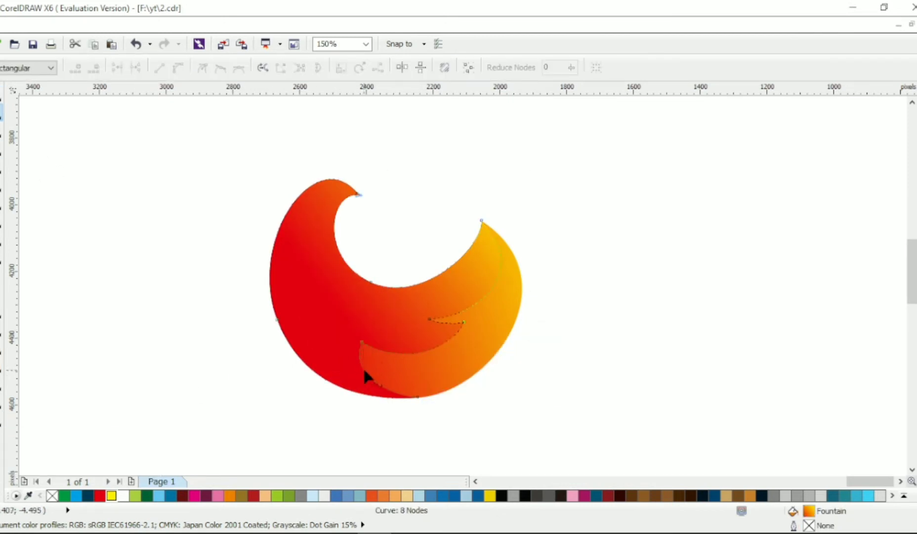
{"action": "left_click", "coordinate": [509, 236]}
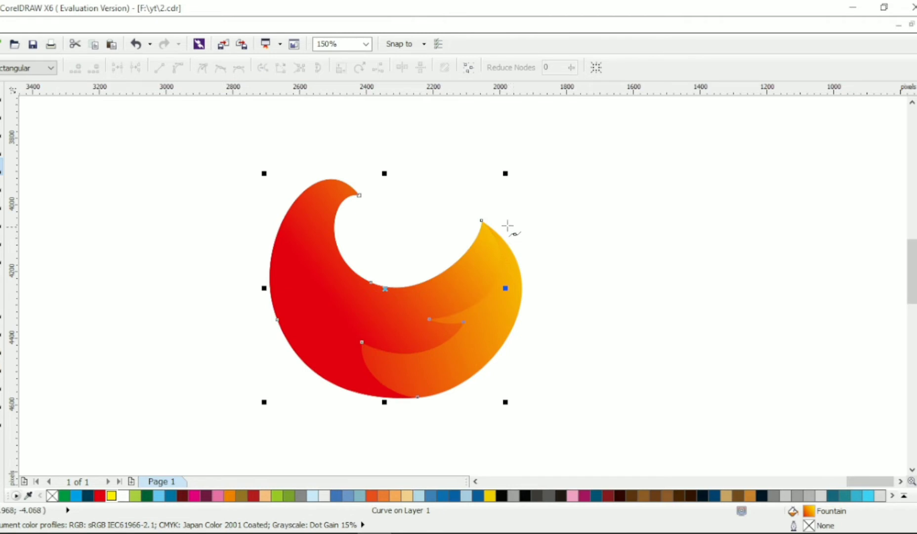
{"action": "left_click", "coordinate": [480, 213]}
{"action": "left_click", "coordinate": [436, 327]}
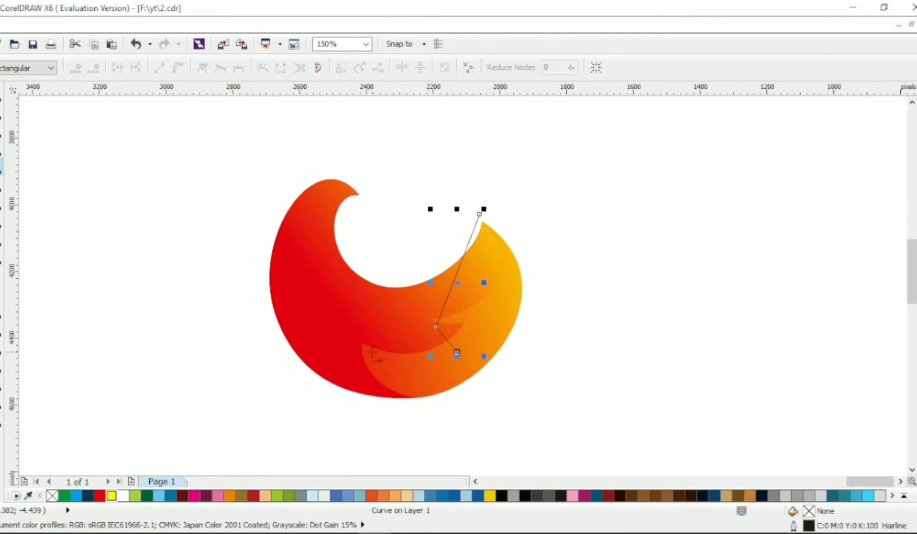
{"action": "left_click", "coordinate": [478, 214]}
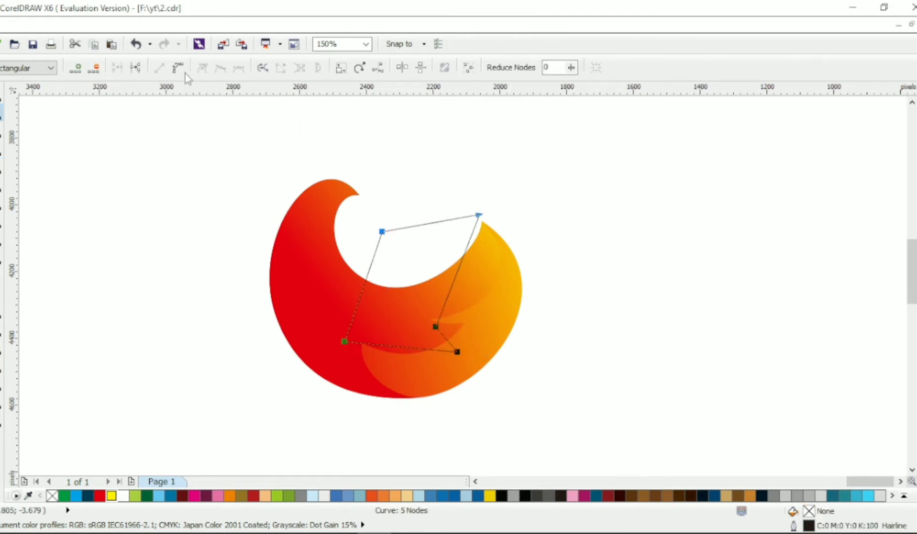
Step: Bend the new outline's right and lower segments to run just outside the feather edges, adjusting the lower points
{"action": "left_click_drag", "start_coordinate": [461, 261], "coordinate": [505, 283]}
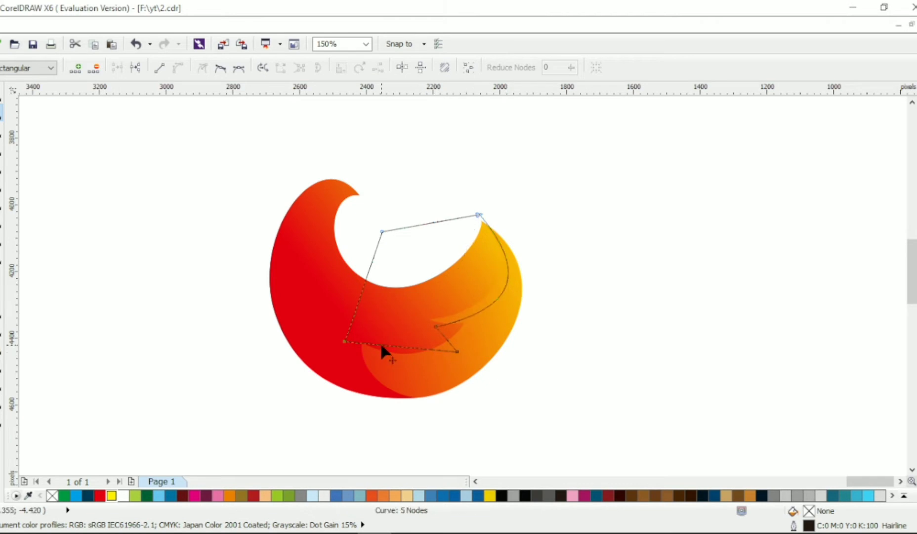
{"action": "left_click_drag", "start_coordinate": [382, 345], "coordinate": [389, 362]}
{"action": "scroll", "coordinate": [420, 341], "scroll_direction": "up", "scroll_amount": 1}
{"action": "left_click_drag", "start_coordinate": [451, 312], "coordinate": [443, 313]}
{"action": "left_click_drag", "start_coordinate": [495, 362], "coordinate": [425, 371]}
{"action": "left_click_drag", "start_coordinate": [269, 341], "coordinate": [283, 330]}
{"action": "scroll", "coordinate": [516, 238], "scroll_direction": "down", "scroll_amount": 1}
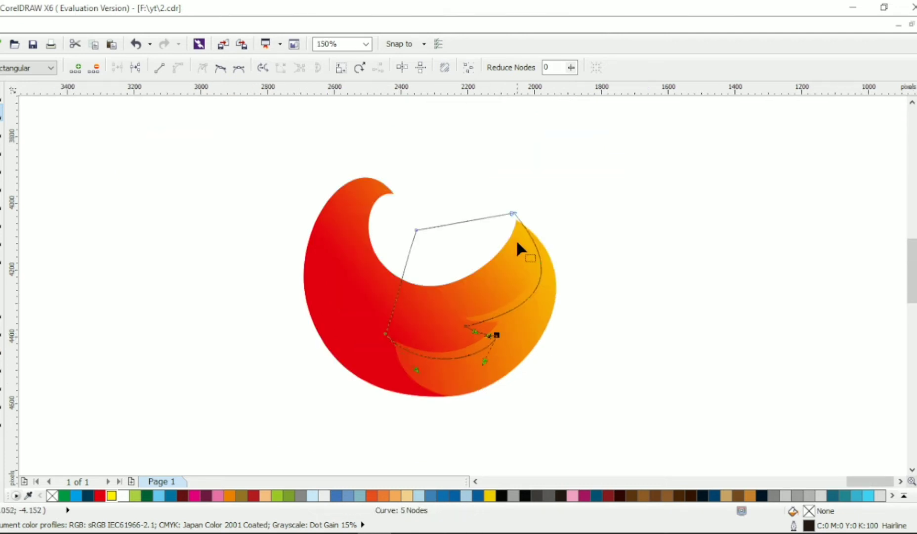
Step: Fine-tune the new outline's upper-right node and the handles of its right-hand curve
{"action": "scroll", "coordinate": [511, 210], "scroll_direction": "up", "scroll_amount": 1}
{"action": "left_click_drag", "start_coordinate": [510, 206], "coordinate": [617, 310]}
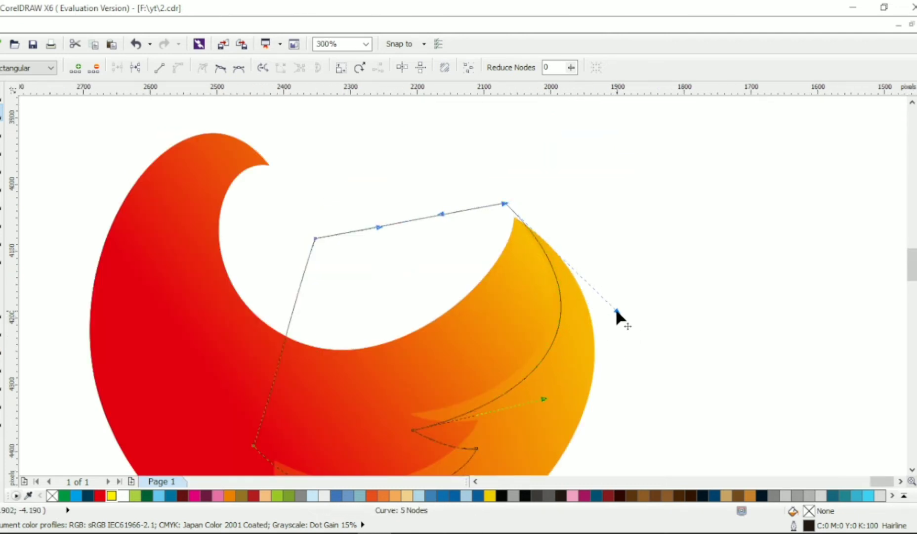
{"action": "left_click_drag", "start_coordinate": [543, 399], "coordinate": [537, 410]}
{"action": "left_click_drag", "start_coordinate": [504, 203], "coordinate": [501, 203]}
{"action": "left_click_drag", "start_coordinate": [616, 311], "coordinate": [619, 309]}
Step: Intersect the drawn outline with the large crescent and delete the leftover outline
{"action": "left_click", "coordinate": [2, 93]}
{"action": "scroll", "coordinate": [326, 224], "scroll_direction": "down", "scroll_amount": 1}
{"action": "left_click", "coordinate": [416, 292], "text": "shift"}
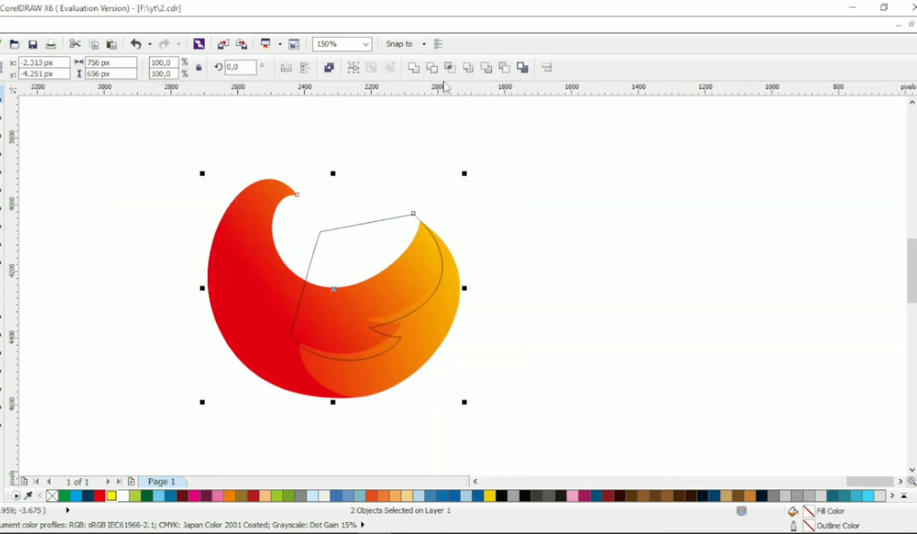
{"action": "left_click", "coordinate": [447, 67]}
{"action": "left_click", "coordinate": [364, 351]}
{"action": "key", "text": "Delete"}
Step: Shift the intersected piece's fountain fill to the right so it forms darker red shadow bands along the feathers
{"action": "left_click", "coordinate": [381, 356]}
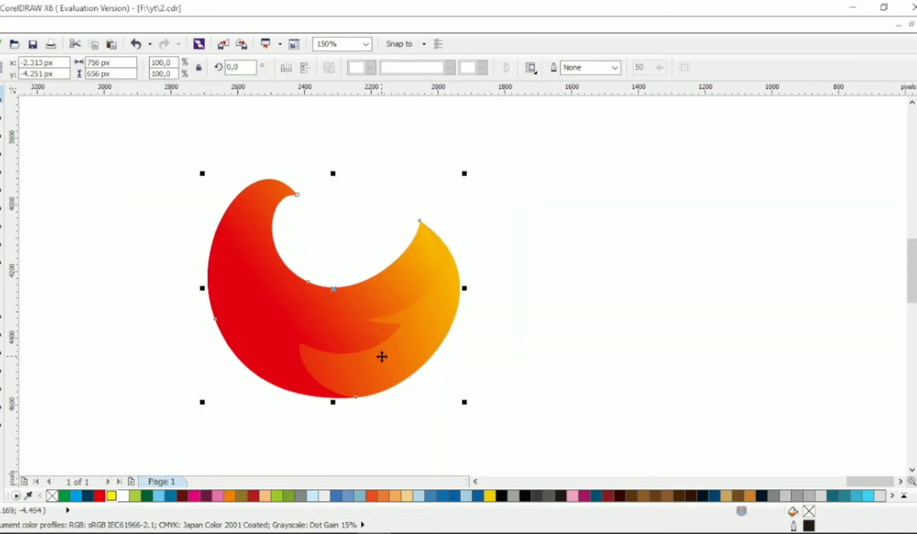
{"action": "key", "text": "Tab"}
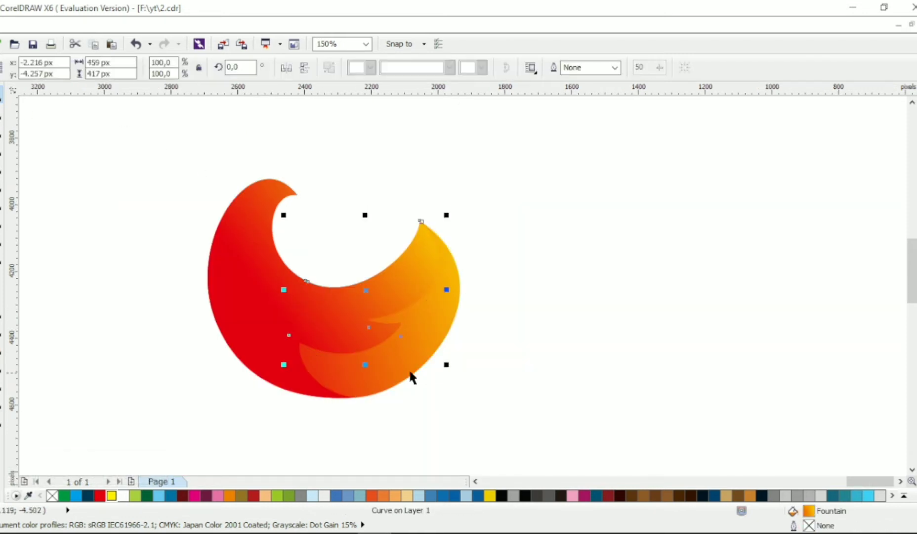
{"action": "left_click", "coordinate": [2, 424]}
{"action": "left_click_drag", "start_coordinate": [344, 262], "coordinate": [451, 272]}
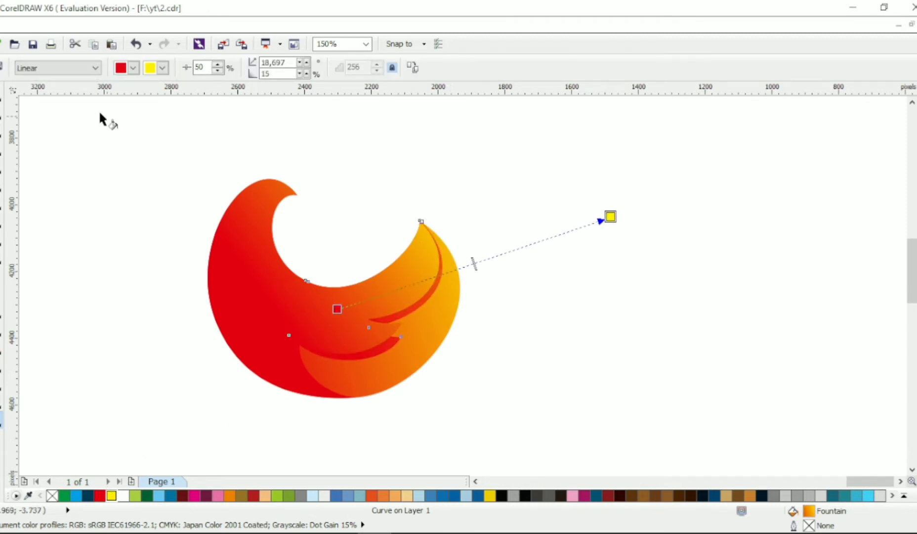
{"action": "left_click", "coordinate": [2, 94]}
{"action": "key", "text": "Escape"}
Step: Draw a closed four-point outline from the large crescent's upper tip, around a beak point and down to its inner edge
{"action": "scroll", "coordinate": [247, 226], "scroll_direction": "left", "scroll_amount": 1}
{"action": "scroll", "coordinate": [247, 226], "scroll_direction": "up", "scroll_amount": 1}
{"action": "left_click", "coordinate": [2, 166]}
{"action": "scroll", "coordinate": [324, 222], "scroll_direction": "up", "scroll_amount": 1}
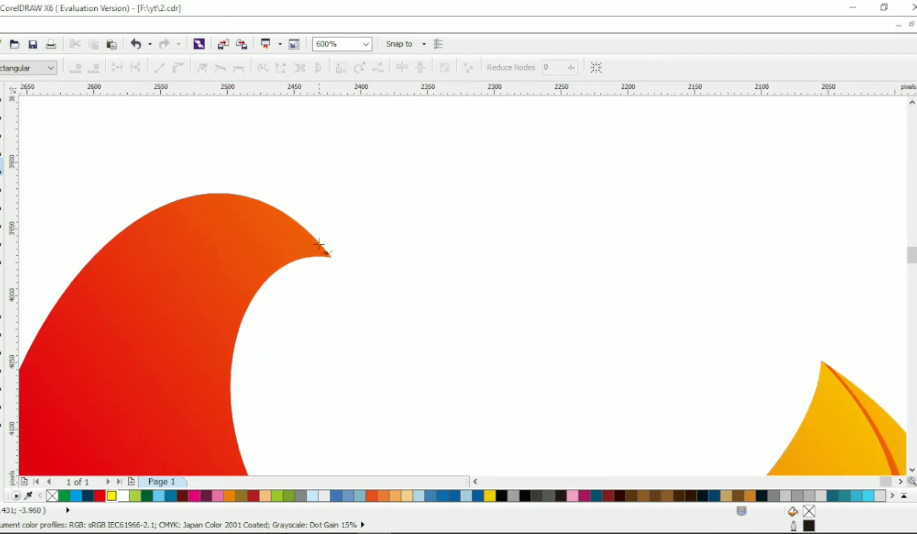
{"action": "left_click", "coordinate": [346, 261]}
{"action": "left_click", "coordinate": [299, 262]}
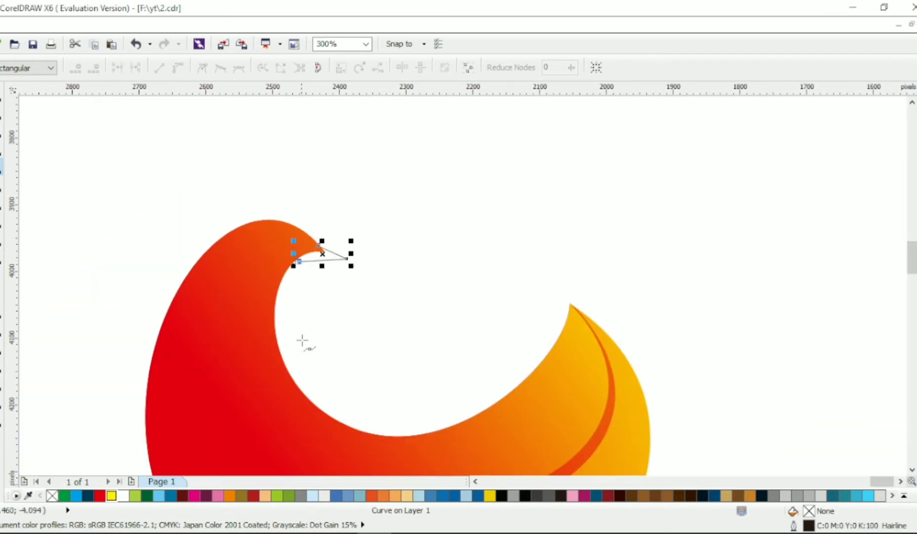
{"action": "left_click", "coordinate": [301, 390]}
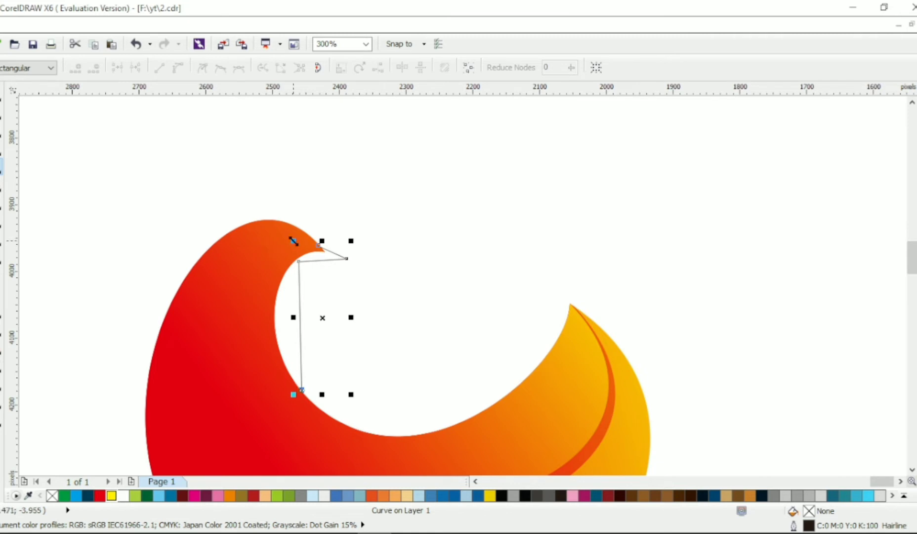
{"action": "left_click", "coordinate": [317, 246]}
Step: Convert the new outline's segments to curves and bend its inner and left sides into a rounded face shape
{"action": "key", "text": "F10"}
{"action": "key", "text": "ctrl+a"}
{"action": "left_click", "coordinate": [176, 69]}
{"action": "mouse_move", "coordinate": [307, 327]}
{"action": "left_mouse_down"}
{"action": "mouse_move", "coordinate": [236, 305]}
{"action": "mouse_move", "coordinate": [279, 333]}
{"action": "mouse_move", "coordinate": [306, 333]}
{"action": "left_mouse_up"}
{"action": "left_click_drag", "start_coordinate": [301, 390], "coordinate": [309, 388]}
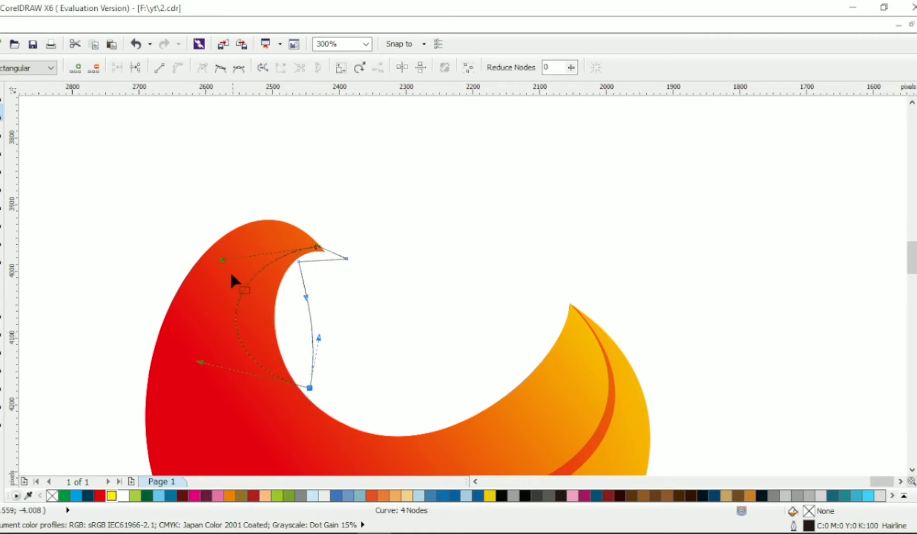
{"action": "left_click_drag", "start_coordinate": [225, 258], "coordinate": [247, 181]}
Step: Bend the segments beyond the crescent's tip into a hooked beak and adjust the nodes at the beak tip and throat
{"action": "scroll", "coordinate": [343, 242], "scroll_direction": "up", "scroll_amount": 1}
{"action": "left_click", "coordinate": [321, 262]}
{"action": "left_click_drag", "start_coordinate": [291, 249], "coordinate": [328, 270]}
{"action": "left_click_drag", "start_coordinate": [254, 281], "coordinate": [294, 268]}
{"action": "left_click_drag", "start_coordinate": [281, 371], "coordinate": [225, 359]}
{"action": "left_click_drag", "start_coordinate": [264, 298], "coordinate": [258, 304]}
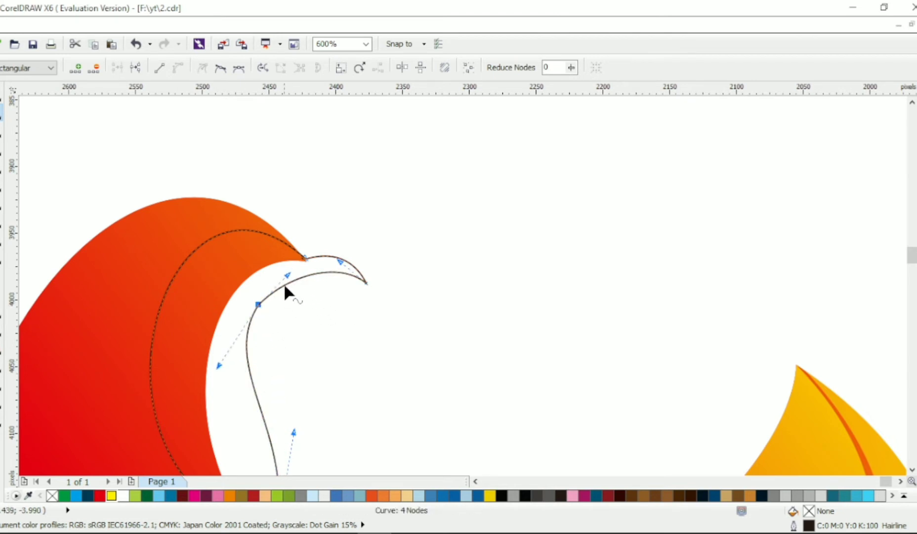
{"action": "left_click_drag", "start_coordinate": [288, 274], "coordinate": [290, 267]}
{"action": "left_click_drag", "start_coordinate": [367, 284], "coordinate": [374, 297]}
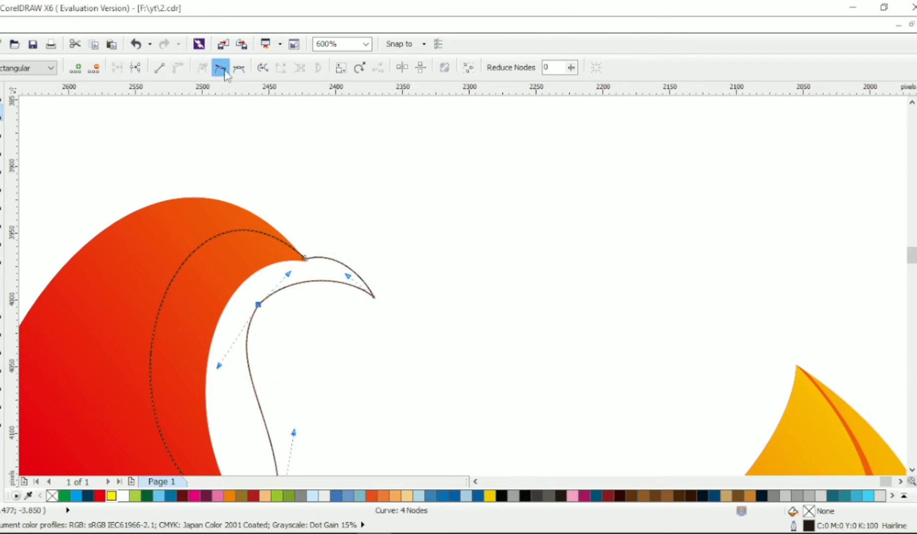
{"action": "left_click", "coordinate": [355, 280]}
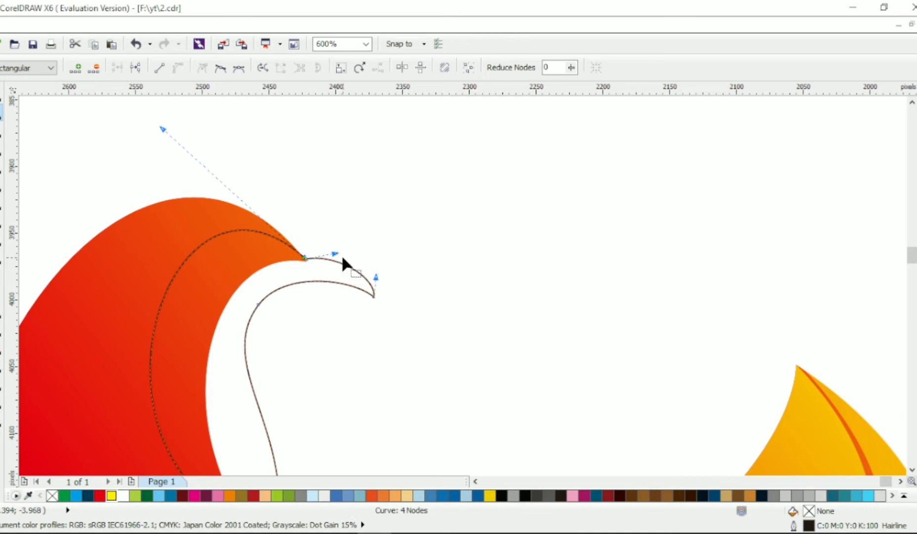
Step: Move the face outline's lower node out to form a pointed wattle tip and reshape the curves meeting there
{"action": "scroll", "coordinate": [341, 254], "scroll_direction": "down", "scroll_amount": 1}
{"action": "scroll", "coordinate": [326, 395], "scroll_direction": "up", "scroll_amount": 1}
{"action": "left_click", "coordinate": [332, 394]}
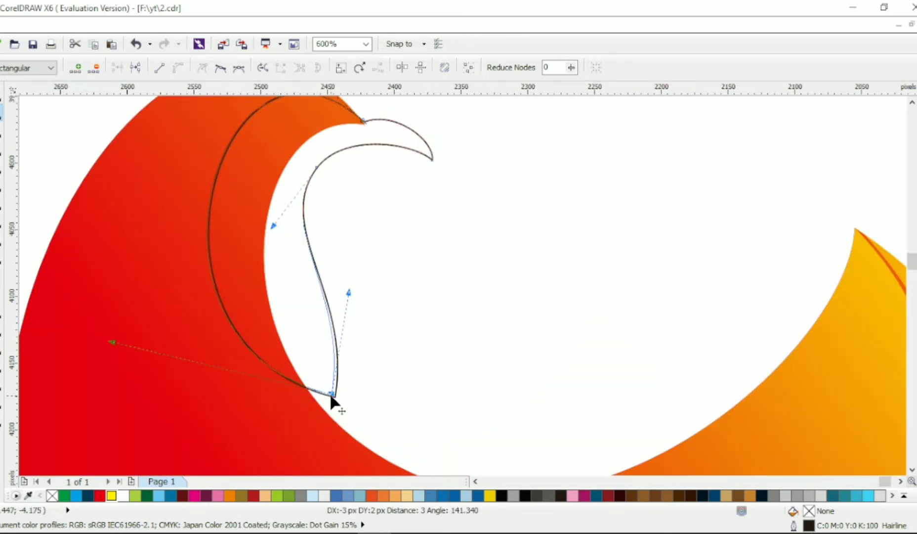
{"action": "left_click_drag", "start_coordinate": [331, 395], "coordinate": [354, 392]}
{"action": "left_click_drag", "start_coordinate": [371, 290], "coordinate": [268, 327]}
{"action": "left_click_drag", "start_coordinate": [353, 392], "coordinate": [375, 377]}
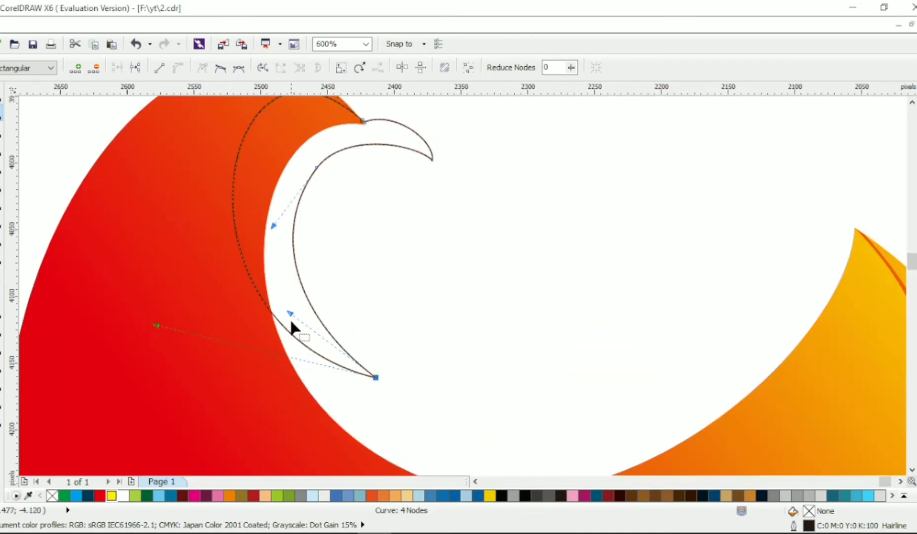
{"action": "left_click_drag", "start_coordinate": [156, 325], "coordinate": [63, 344]}
Step: Raise the curve handle at the beak's upper base and add a node on the face outline's left curve
{"action": "scroll", "coordinate": [304, 306], "scroll_direction": "down", "scroll_amount": 1}
{"action": "scroll", "coordinate": [279, 156], "scroll_direction": "up", "scroll_amount": 1}
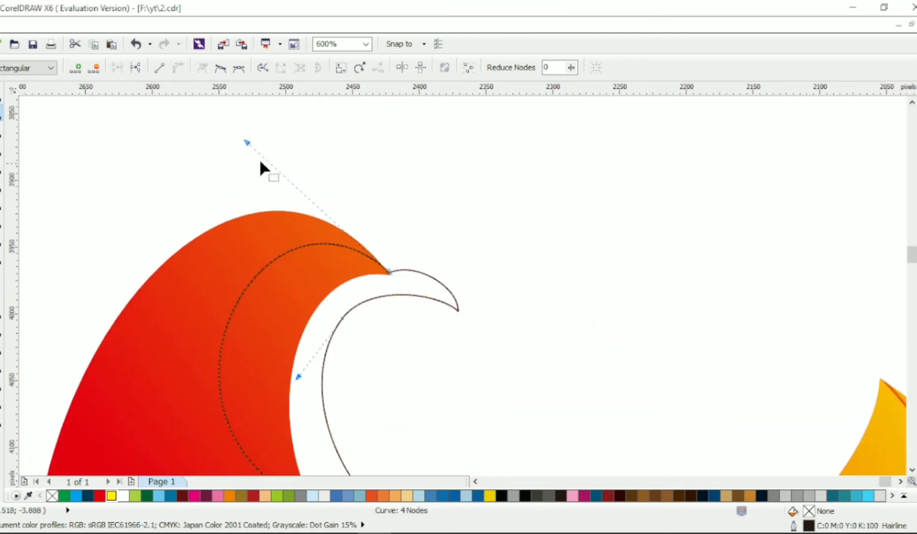
{"action": "left_click_drag", "start_coordinate": [247, 143], "coordinate": [255, 115]}
{"action": "scroll", "coordinate": [258, 322], "scroll_direction": "down", "scroll_amount": 1}
{"action": "double_click", "coordinate": [244, 303]}
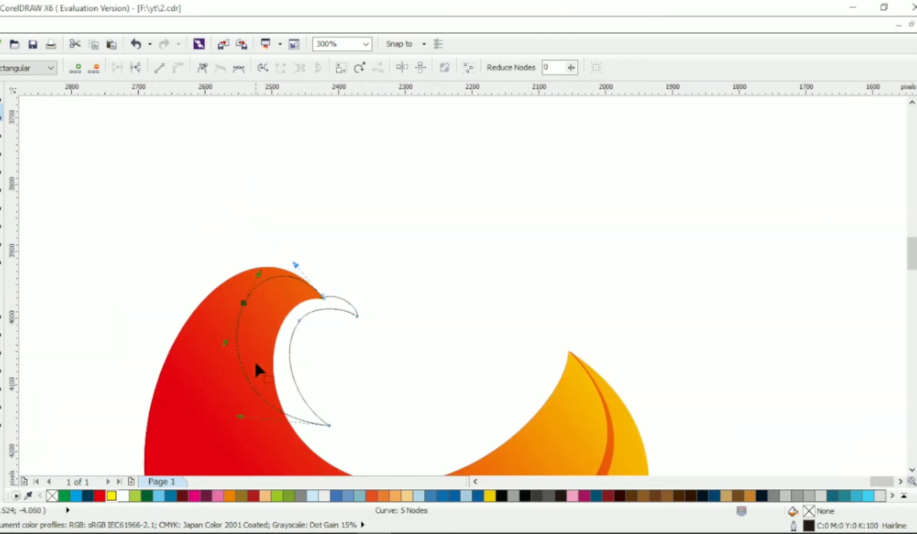
Step: Adjust the handles at the wattle tip and on the left curve to round the lower part of the face outline
{"action": "scroll", "coordinate": [257, 368], "scroll_direction": "down", "scroll_amount": 1}
{"action": "scroll", "coordinate": [272, 398], "scroll_direction": "up", "scroll_amount": 1}
{"action": "left_click", "coordinate": [299, 382]}
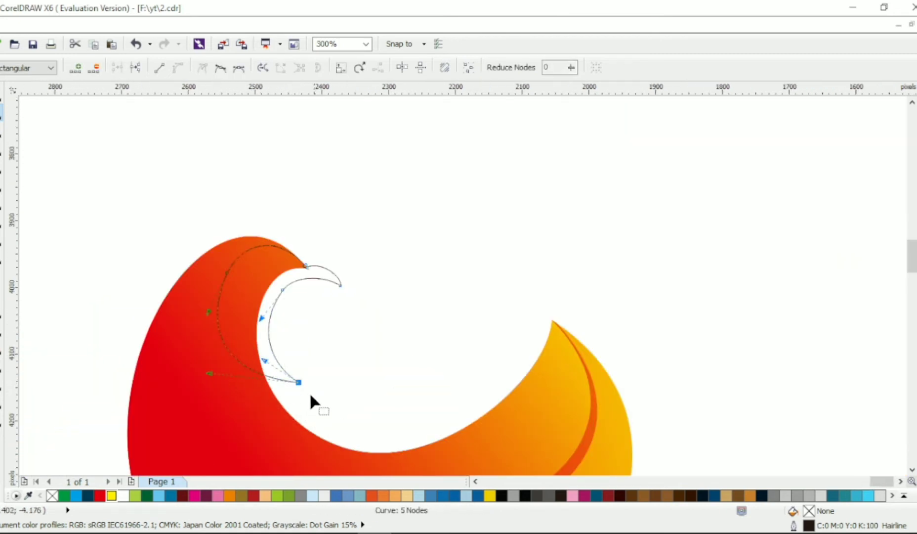
{"action": "left_click_drag", "start_coordinate": [210, 373], "coordinate": [241, 395]}
{"action": "left_click_drag", "start_coordinate": [265, 360], "coordinate": [267, 380]}
{"action": "left_click_drag", "start_coordinate": [242, 394], "coordinate": [230, 390]}
{"action": "left_click_drag", "start_coordinate": [267, 380], "coordinate": [255, 373]}
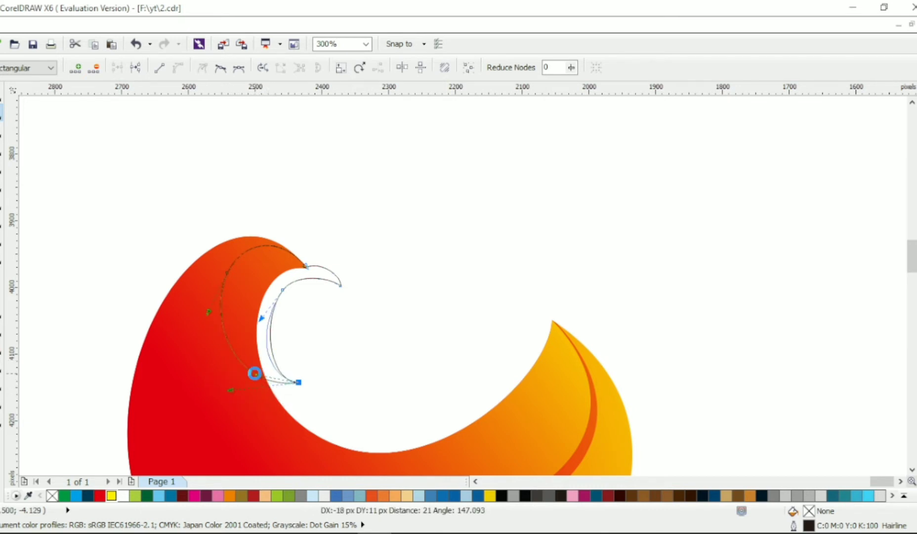
{"action": "left_click_drag", "start_coordinate": [208, 311], "coordinate": [195, 323]}
Step: Remove the throat node and smooth the inner and left curves of the face outline
{"action": "double_click", "coordinate": [283, 290]}
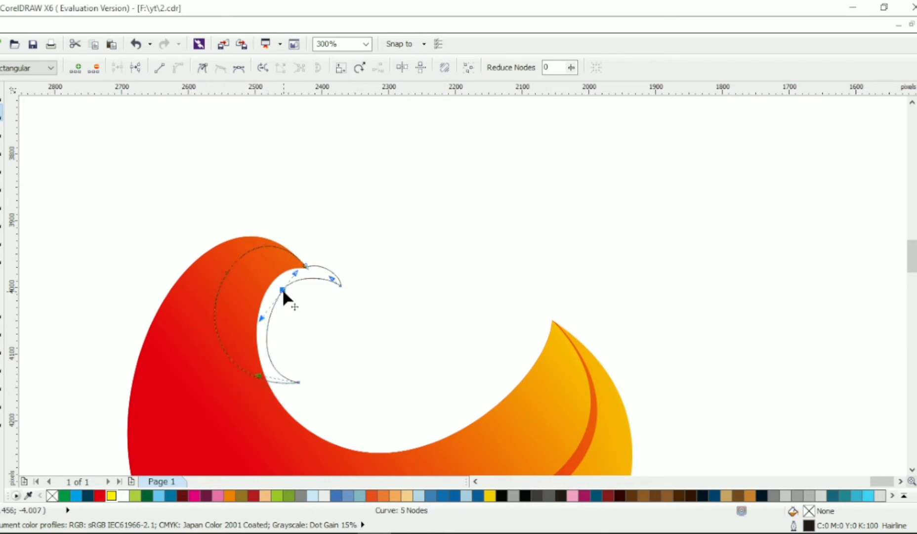
{"action": "left_click", "coordinate": [340, 285]}
{"action": "mouse_move", "coordinate": [289, 238]}
{"action": "left_mouse_down"}
{"action": "mouse_move", "coordinate": [273, 254]}
{"action": "mouse_move", "coordinate": [280, 250]}
{"action": "left_mouse_up"}
{"action": "left_click_drag", "start_coordinate": [228, 373], "coordinate": [236, 352]}
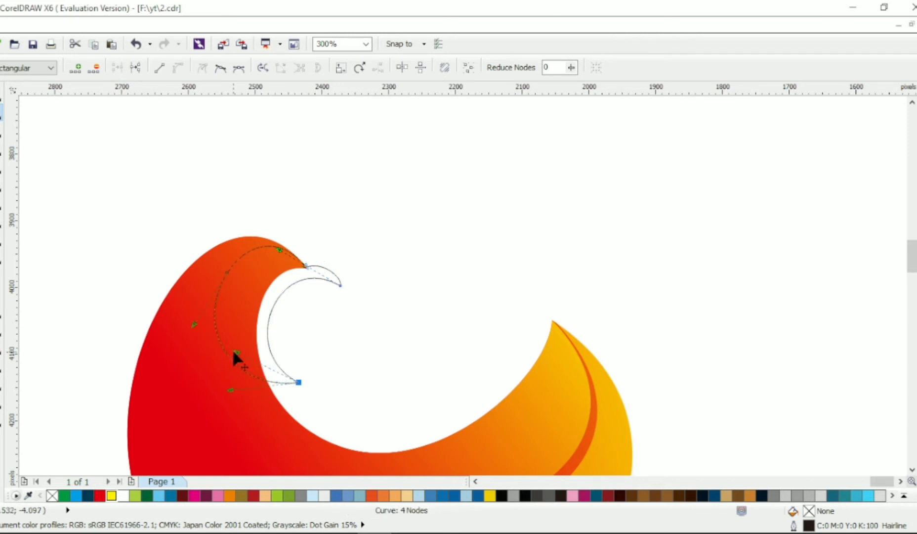
Step: Fill the face shape with dark red (C53 M100 Y100 K41) and remove its outline
{"action": "key", "text": "space"}
{"action": "left_click", "coordinate": [183, 495]}
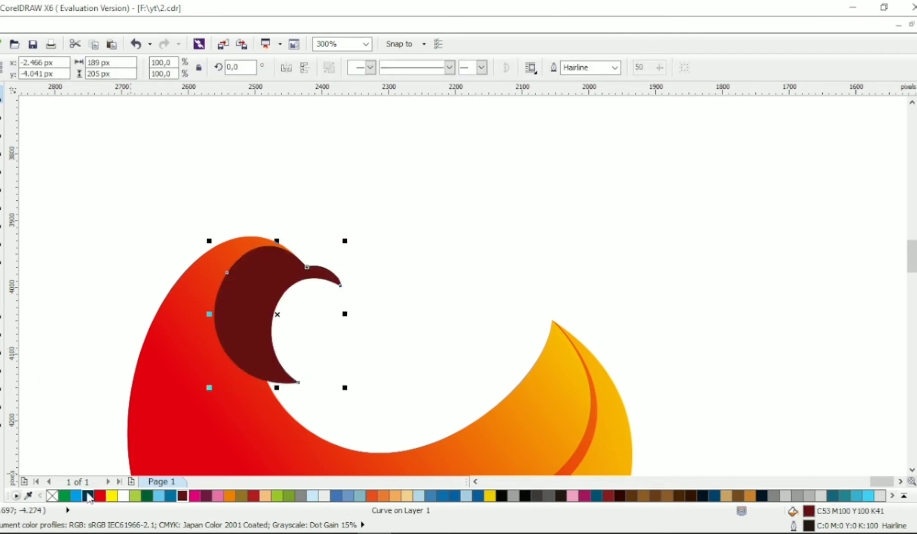
{"action": "right_click", "coordinate": [52, 495]}
Step: Apply a linear fountain fill to the face, running from dark red at the lower left to red at the upper right
{"action": "left_click", "coordinate": [5, 419]}
{"action": "left_click_drag", "start_coordinate": [210, 378], "coordinate": [267, 278]}
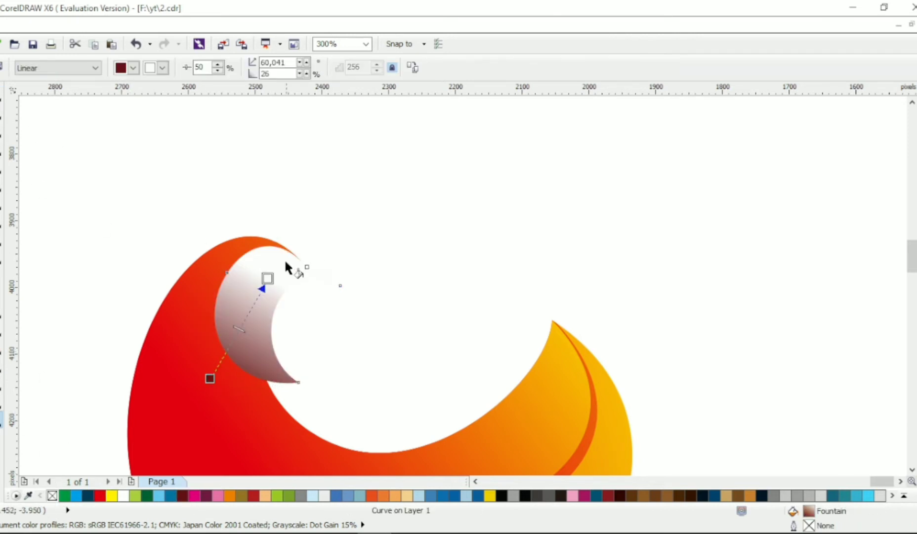
{"action": "left_click", "coordinate": [99, 495]}
{"action": "left_click", "coordinate": [1, 93]}
{"action": "left_click", "coordinate": [243, 234]}
{"action": "scroll", "coordinate": [454, 199], "scroll_direction": "left", "scroll_amount": 1}
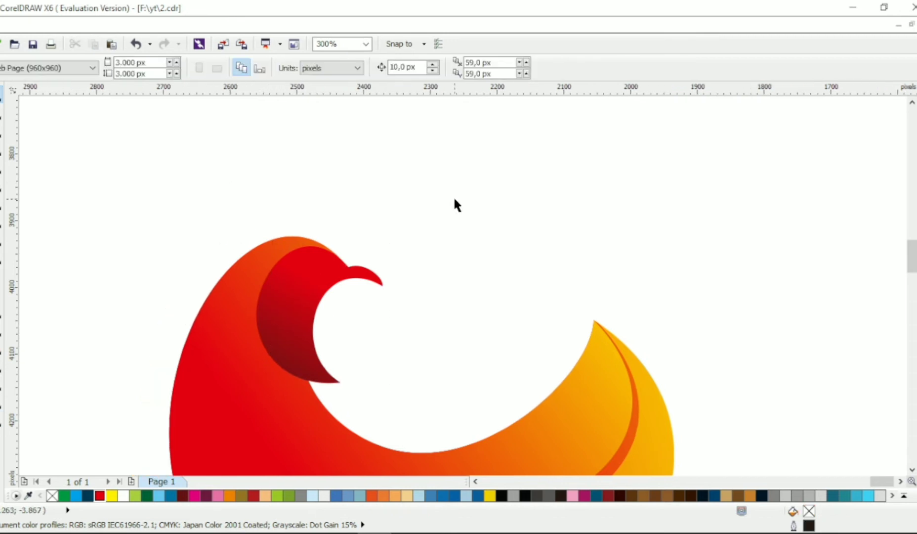
Step: Enlarge the face shape slightly and reposition it so the beak base meets the crescent's upper tip
{"action": "scroll", "coordinate": [340, 248], "scroll_direction": "up", "scroll_amount": 1}
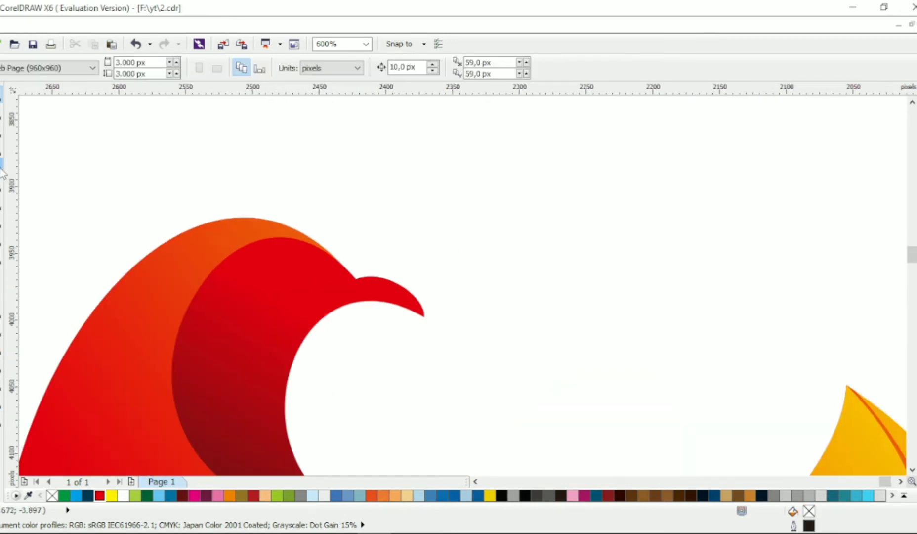
{"action": "left_click", "coordinate": [2, 166]}
{"action": "scroll", "coordinate": [411, 296], "scroll_direction": "down", "scroll_amount": 2}
{"action": "left_click", "coordinate": [1, 97]}
{"action": "left_click", "coordinate": [376, 336]}
{"action": "left_click_drag", "start_coordinate": [417, 353], "coordinate": [435, 368]}
{"action": "left_click_drag", "start_coordinate": [410, 296], "coordinate": [404, 296]}
{"action": "left_click", "coordinate": [403, 275]}
{"action": "scroll", "coordinate": [404, 280], "scroll_direction": "up", "scroll_amount": 2}
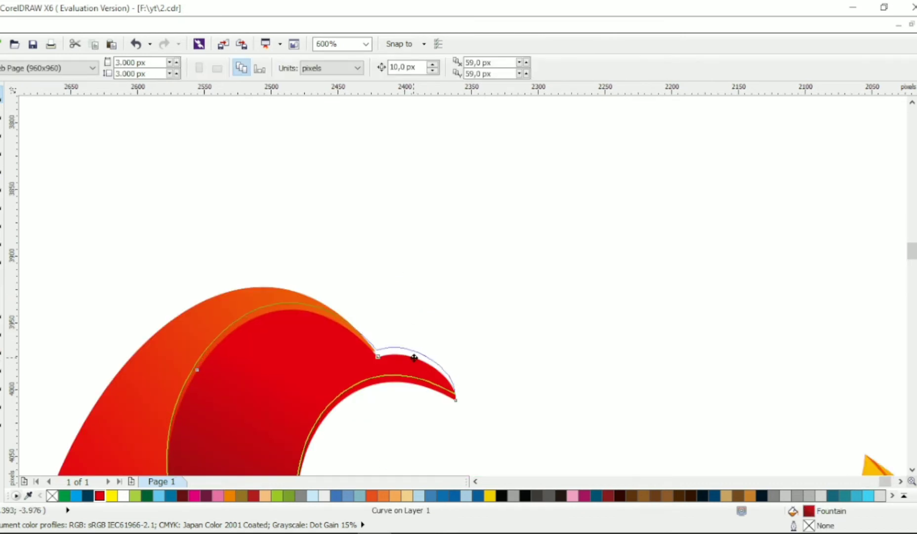
{"action": "scroll", "coordinate": [442, 313], "scroll_direction": "down", "scroll_amount": 2}
{"action": "scroll", "coordinate": [373, 282], "scroll_direction": "up", "scroll_amount": 1}
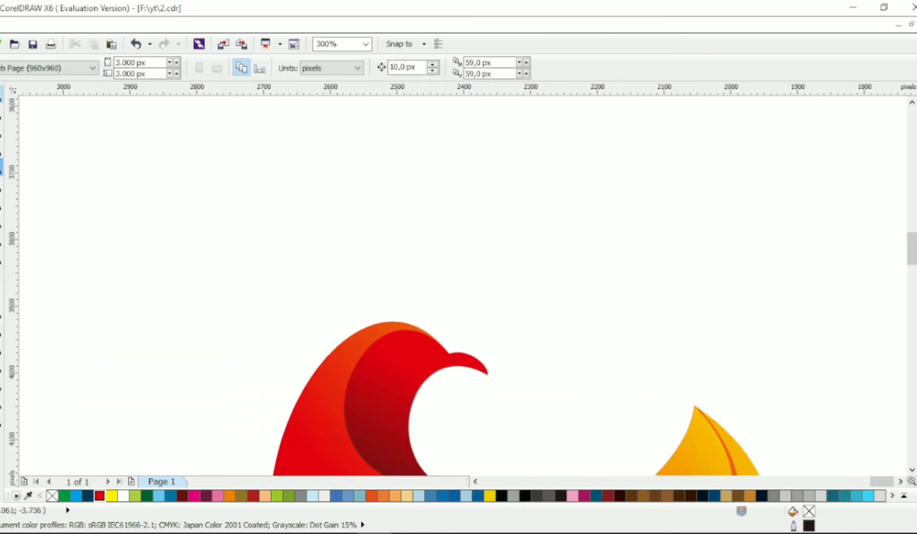
Step: Draw a five-point outline for the comb from the beak base over the top of the head to its back
{"action": "left_click", "coordinate": [2, 166]}
{"action": "left_click", "coordinate": [445, 352]}
{"action": "left_click", "coordinate": [384, 305]}
{"action": "left_click", "coordinate": [346, 309]}
{"action": "left_click", "coordinate": [323, 327]}
{"action": "left_click", "coordinate": [301, 351]}
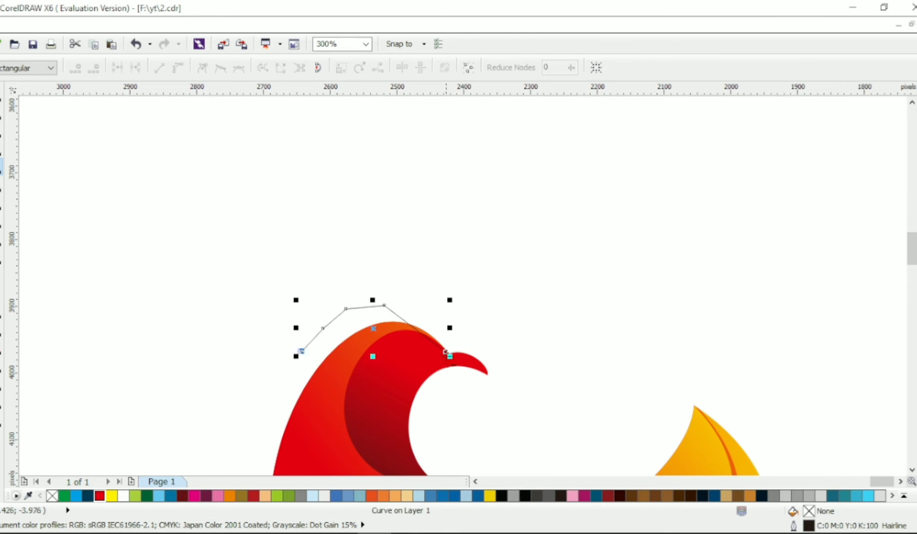
Step: Convert the comb outline's segments to curves and bend its outer segments outward into lobes
{"action": "key", "text": "F10"}
{"action": "left_click", "coordinate": [183, 70]}
{"action": "left_click_drag", "start_coordinate": [413, 327], "coordinate": [408, 255]}
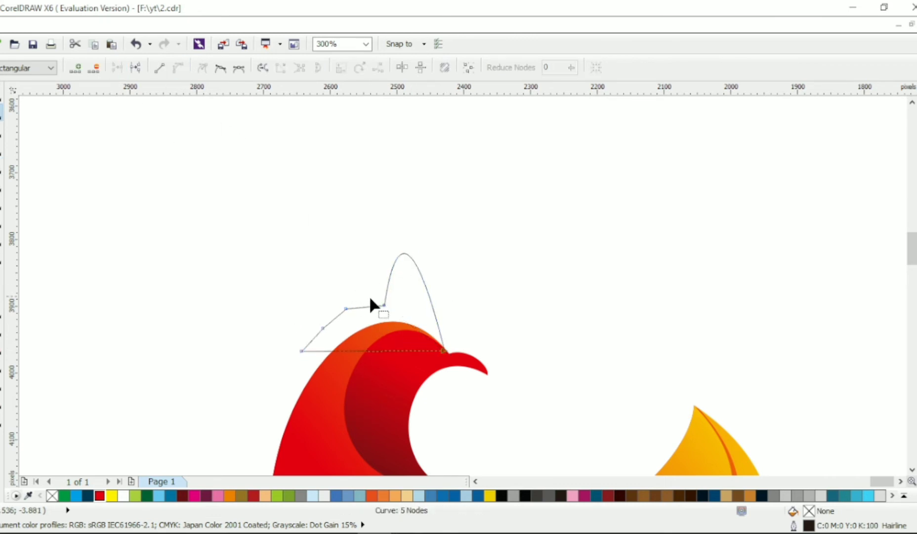
{"action": "left_click_drag", "start_coordinate": [368, 306], "coordinate": [347, 265]}
{"action": "left_click_drag", "start_coordinate": [336, 317], "coordinate": [309, 303]}
{"action": "left_click_drag", "start_coordinate": [311, 339], "coordinate": [288, 338]}
Step: Move the comb's lowest node into the head and round its four lobes, largest at the front
{"action": "left_click_drag", "start_coordinate": [301, 351], "coordinate": [346, 361]}
{"action": "left_click_drag", "start_coordinate": [313, 355], "coordinate": [287, 375]}
{"action": "mouse_move", "coordinate": [278, 334]}
{"action": "left_mouse_down"}
{"action": "mouse_move", "coordinate": [277, 343]}
{"action": "mouse_move", "coordinate": [299, 341]}
{"action": "mouse_move", "coordinate": [283, 340]}
{"action": "left_mouse_up"}
{"action": "left_click_drag", "start_coordinate": [327, 276], "coordinate": [297, 283]}
{"action": "left_click_drag", "start_coordinate": [338, 238], "coordinate": [372, 216]}
{"action": "left_click_drag", "start_coordinate": [417, 237], "coordinate": [509, 257]}
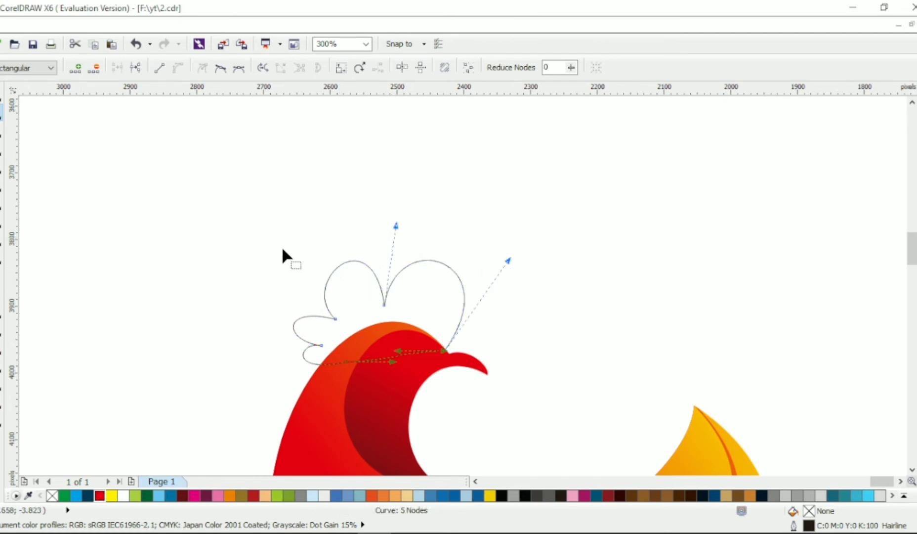
Step: Fill the comb with dark red (C53 M100 Y100 K41) and remove its outline
{"action": "key", "text": "space"}
{"action": "left_click", "coordinate": [180, 495]}
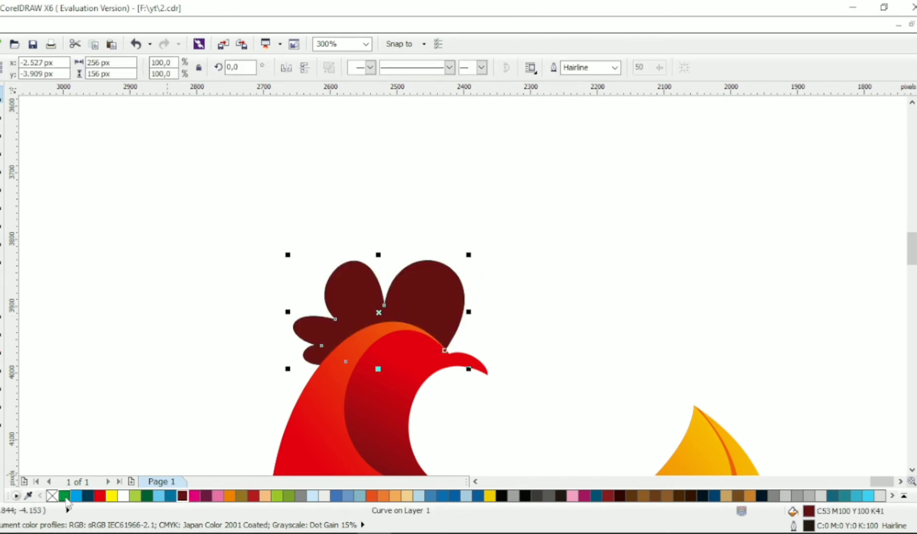
{"action": "right_click", "coordinate": [52, 495]}
Step: Apply a linear fountain fill to the comb from dark red at the back to red at the front
{"action": "key", "text": "g"}
{"action": "left_click_drag", "start_coordinate": [260, 256], "coordinate": [471, 319]}
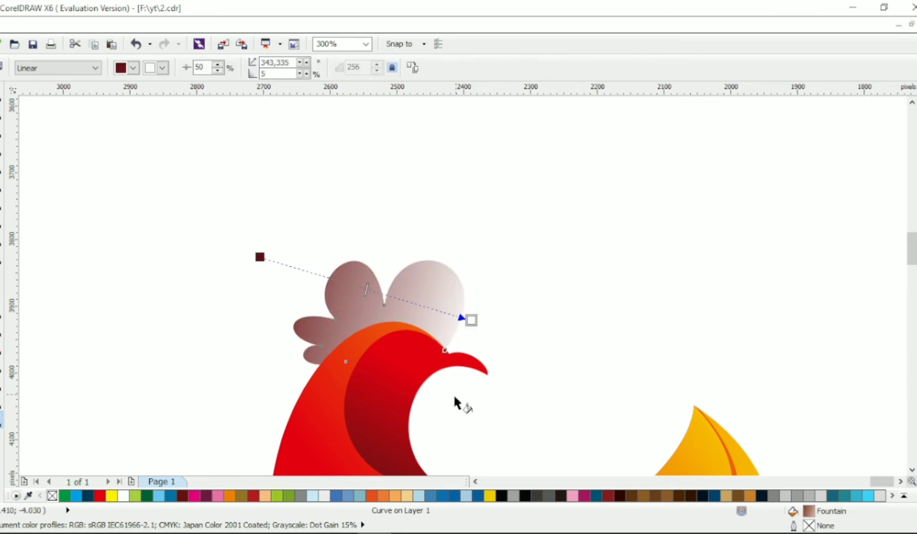
{"action": "left_click", "coordinate": [101, 495]}
{"action": "left_click_drag", "start_coordinate": [304, 306], "coordinate": [465, 337]}
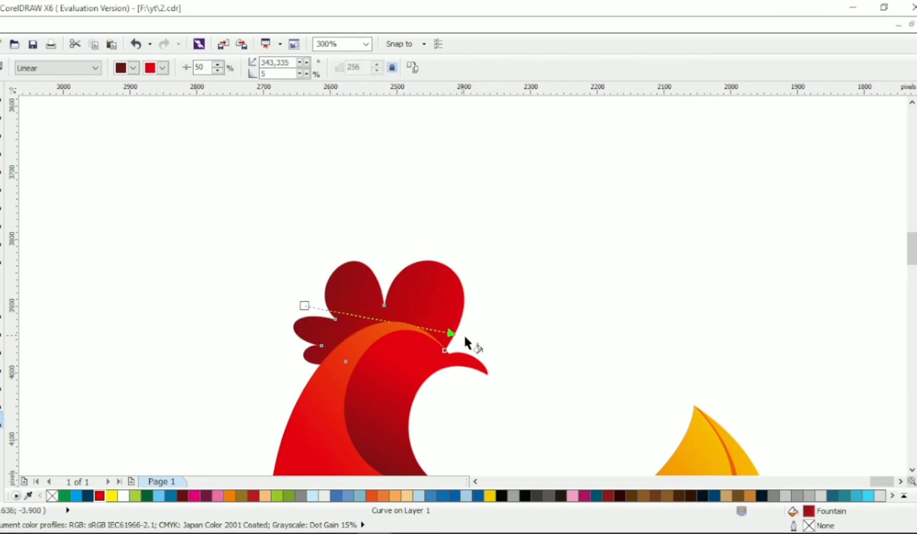
{"action": "left_click_drag", "start_coordinate": [279, 280], "coordinate": [476, 341]}
{"action": "left_click", "coordinate": [2, 94]}
{"action": "left_click", "coordinate": [218, 206]}
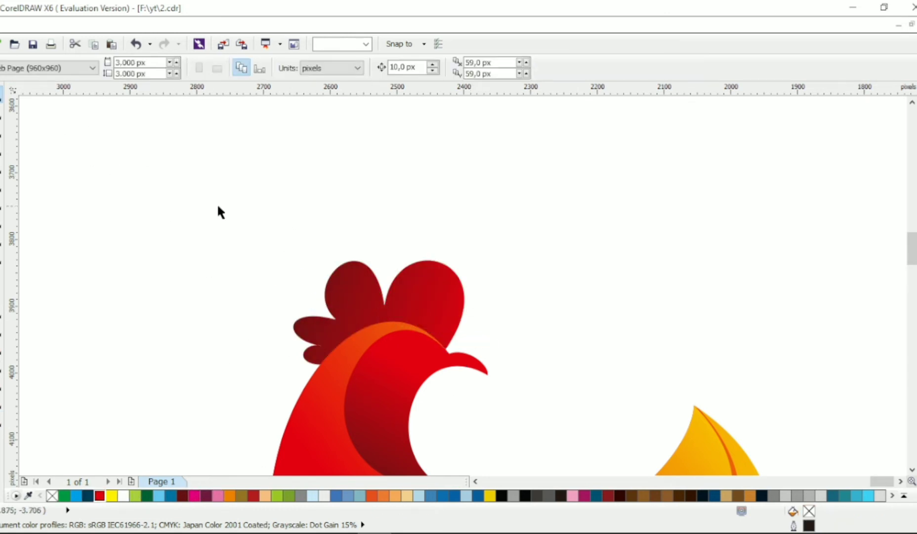
Step: Draw a circle about 29 px wide for the eye on the face, fill it white and remove its outline
{"action": "left_click", "coordinate": [2, 242]}
{"action": "left_click_drag", "start_coordinate": [391, 337], "coordinate": [409, 357]}
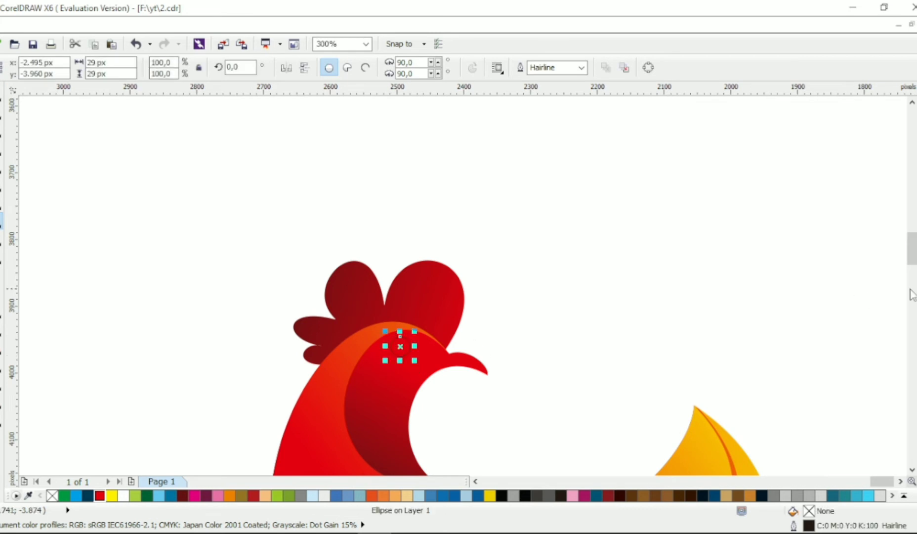
{"action": "left_click", "coordinate": [916, 292]}
{"action": "right_click", "coordinate": [915, 292]}
{"action": "left_click", "coordinate": [470, 255]}
{"action": "scroll", "coordinate": [472, 255], "scroll_direction": "down", "scroll_amount": 1}
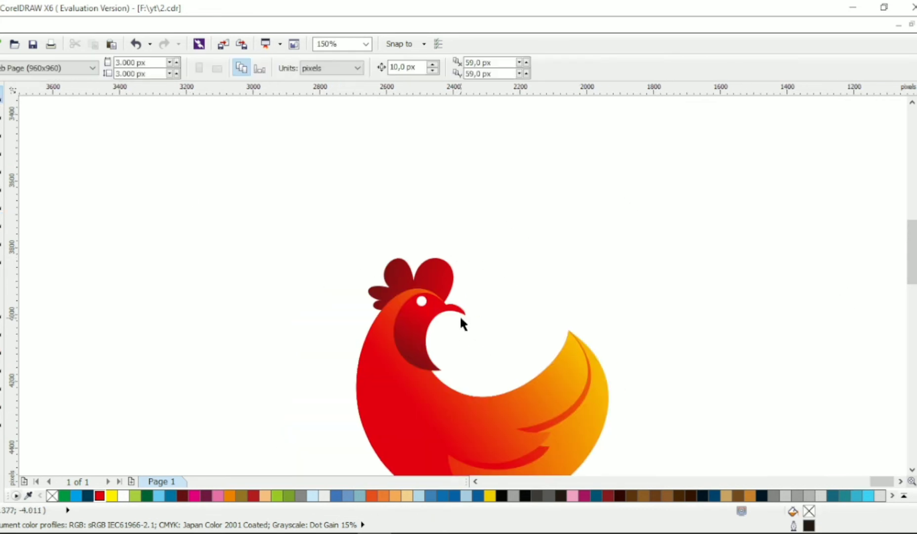
Step: Create a reduced copy of the white eye circle, about 17 px wide, inside it and fill it black as the pupil
{"action": "scroll", "coordinate": [459, 315], "scroll_direction": "up", "scroll_amount": 2}
{"action": "left_click", "coordinate": [350, 253]}
{"action": "left_click_drag", "start_coordinate": [355, 230], "coordinate": [346, 237]}
{"action": "right_click", "coordinate": [347, 237]}
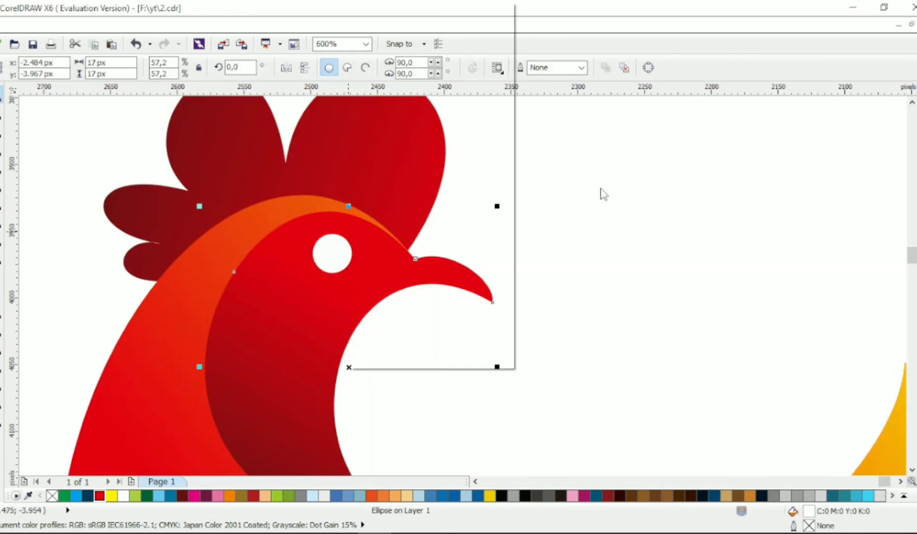
{"action": "left_click", "coordinate": [602, 195]}
{"action": "left_click", "coordinate": [341, 249]}
{"action": "left_click", "coordinate": [916, 148]}
Step: Create a white highlight about 9 px wide on the pupil's upper right from a reduced copy of the pupil
{"action": "scroll", "coordinate": [220, 242], "scroll_direction": "up", "scroll_amount": 1}
{"action": "left_click_drag", "start_coordinate": [458, 253], "coordinate": [478, 228]}
{"action": "right_click", "coordinate": [474, 239]}
{"action": "left_click", "coordinate": [916, 277]}
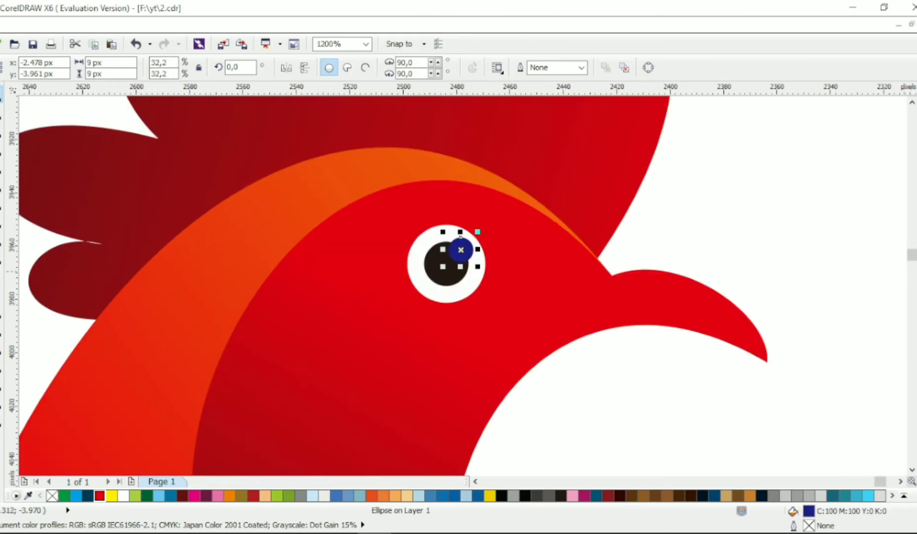
{"action": "left_click", "coordinate": [916, 265]}
{"action": "left_click", "coordinate": [692, 242]}
Step: Redirect the red-to-yellow fountain fill of the large crescent body, starting it lower in the breast
{"action": "scroll", "coordinate": [524, 250], "scroll_direction": "down", "scroll_amount": 3}
{"action": "scroll", "coordinate": [522, 264], "scroll_direction": "right", "scroll_amount": 3}
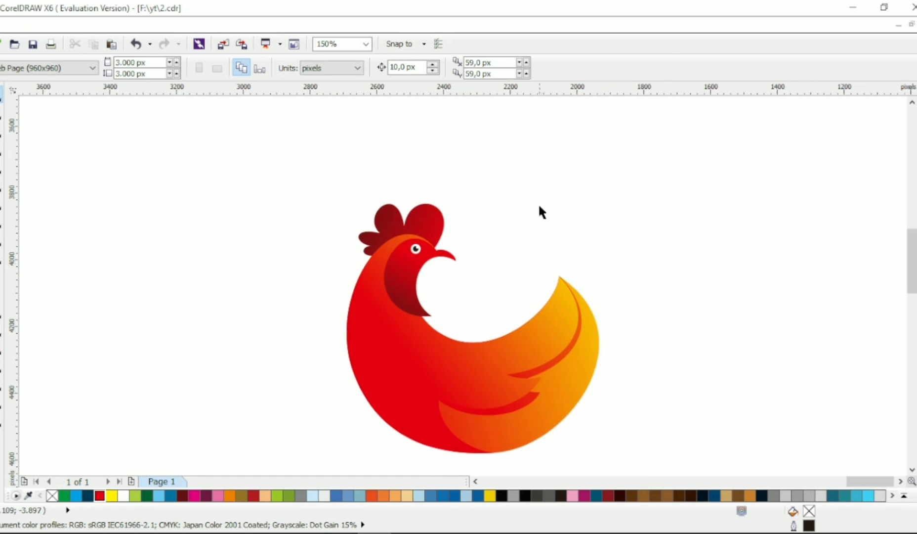
{"action": "scroll", "coordinate": [491, 265], "scroll_direction": "down", "scroll_amount": 1}
{"action": "scroll", "coordinate": [480, 256], "scroll_direction": "up", "scroll_amount": 1}
{"action": "left_click", "coordinate": [383, 357]}
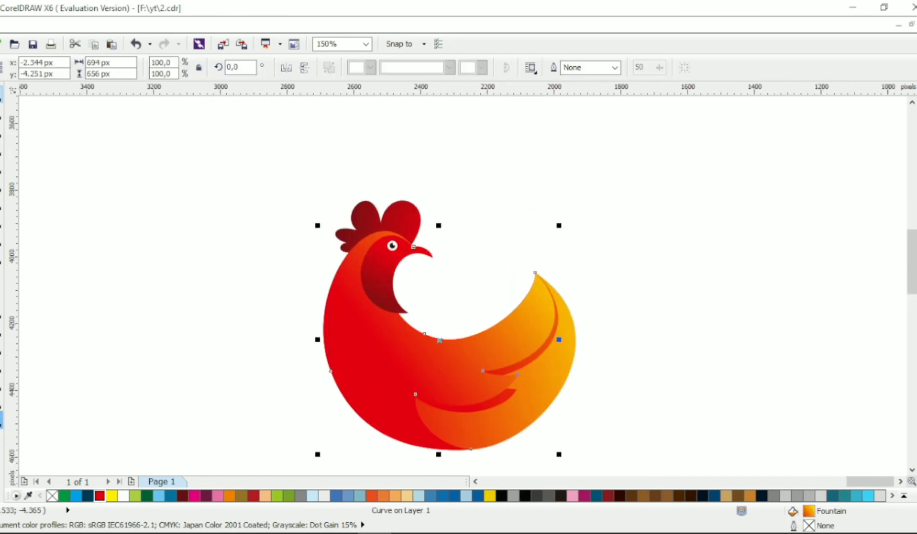
{"action": "left_click", "coordinate": [2, 419]}
{"action": "left_click_drag", "start_coordinate": [398, 373], "coordinate": [381, 411]}
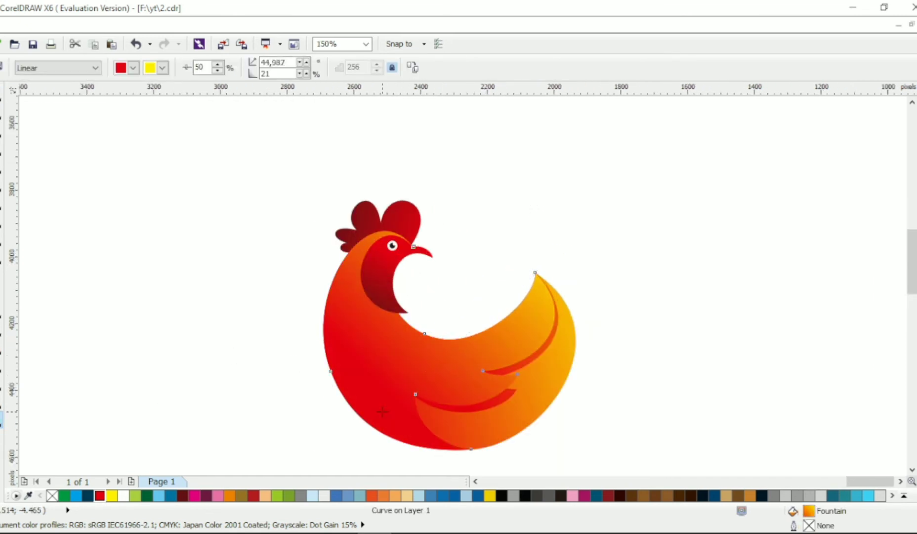
Step: Aim the large body's red-to-yellow fountain fill at the gap between head and tail, and redirect the feather bands' fill
{"action": "left_click_drag", "start_coordinate": [568, 240], "coordinate": [493, 256]}
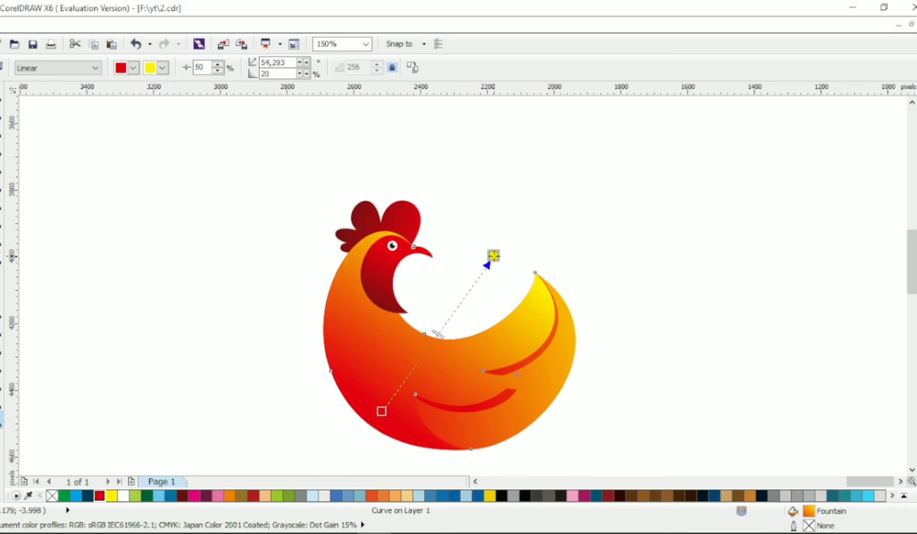
{"action": "left_click", "coordinate": [476, 411]}
{"action": "left_click_drag", "start_coordinate": [452, 360], "coordinate": [440, 418]}
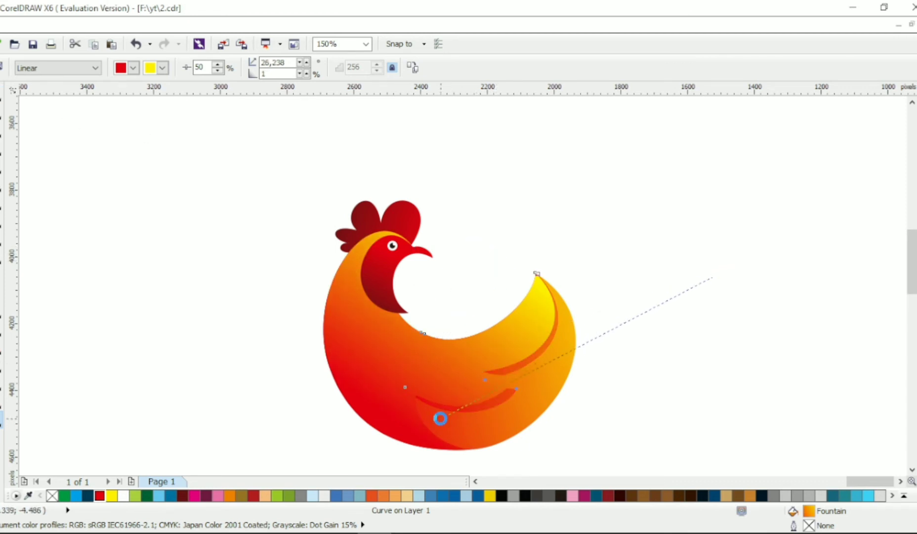
Step: Recolour the feather bands with a linear fountain fill from dark red (C53 M100 Y100 K41) at lower left to red near the tail
{"action": "left_click", "coordinate": [1, 94]}
{"action": "left_click", "coordinate": [182, 495]}
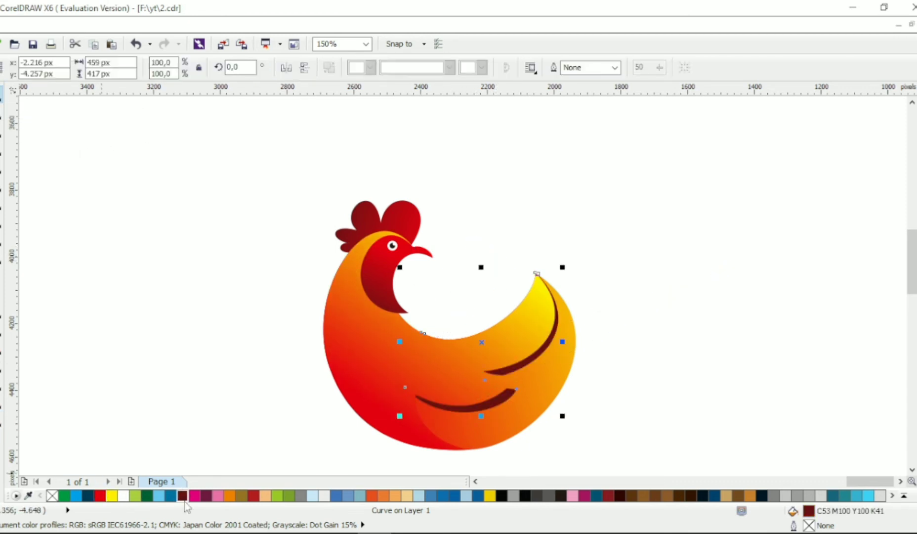
{"action": "left_click", "coordinate": [1, 421]}
{"action": "left_click_drag", "start_coordinate": [418, 427], "coordinate": [548, 296]}
{"action": "left_click_drag", "start_coordinate": [579, 354], "coordinate": [352, 372]}
{"action": "left_click_drag", "start_coordinate": [366, 442], "coordinate": [530, 307]}
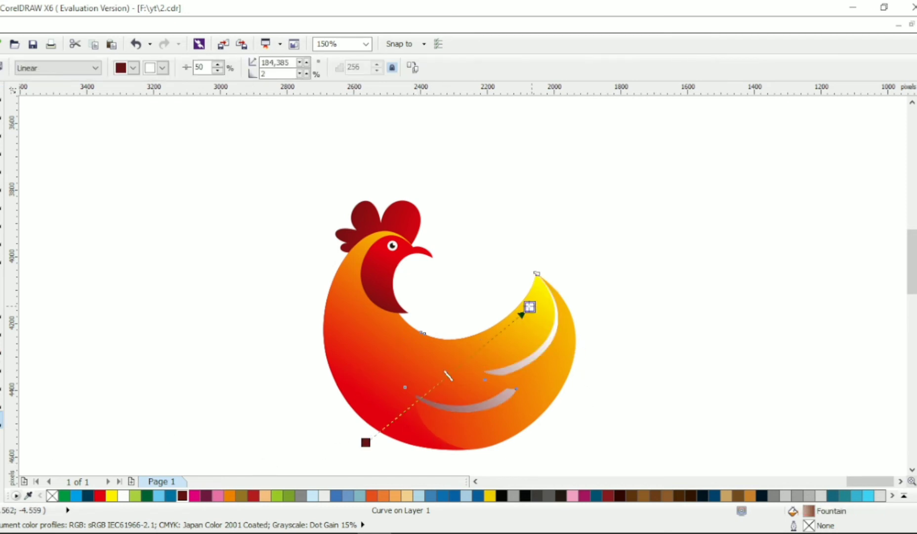
{"action": "left_click", "coordinate": [100, 495]}
{"action": "left_click", "coordinate": [2, 94]}
{"action": "left_click", "coordinate": [207, 213]}
{"action": "scroll", "coordinate": [445, 360], "scroll_direction": "up", "scroll_amount": 1}
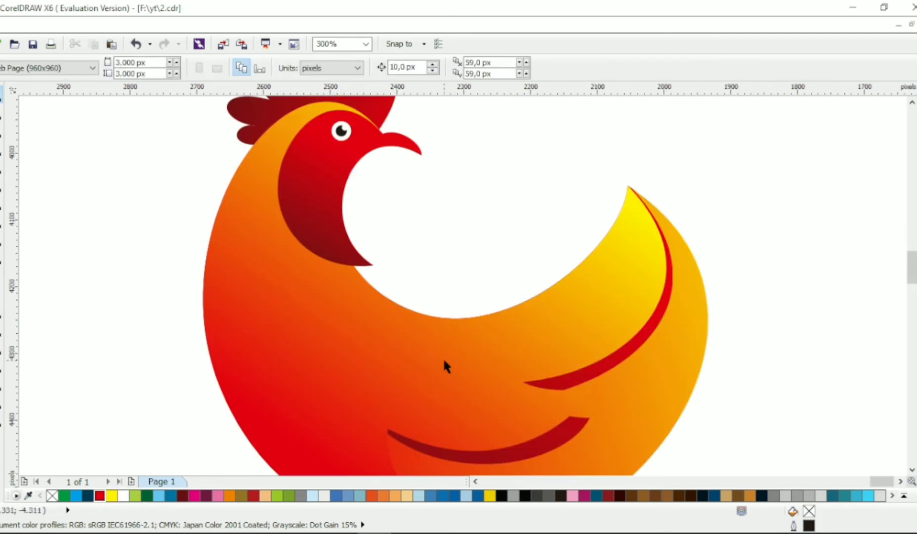
{"action": "scroll", "coordinate": [446, 365], "scroll_direction": "down", "scroll_amount": 1}
Step: Fill the rear wing and tail crescent with a linear fountain fill from dark red (C53 M100 Y100 K41) at lower left to red
{"action": "left_click", "coordinate": [561, 379]}
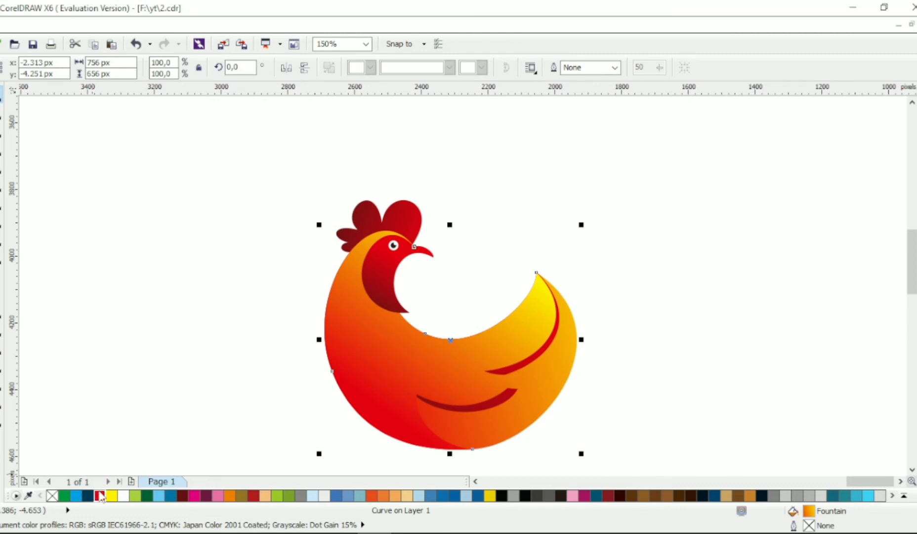
{"action": "left_click", "coordinate": [183, 496]}
{"action": "left_click", "coordinate": [2, 420]}
{"action": "mouse_move", "coordinate": [278, 414]}
{"action": "left_mouse_down"}
{"action": "mouse_move", "coordinate": [624, 322]}
{"action": "mouse_move", "coordinate": [574, 325]}
{"action": "left_mouse_up"}
{"action": "left_click", "coordinate": [100, 495]}
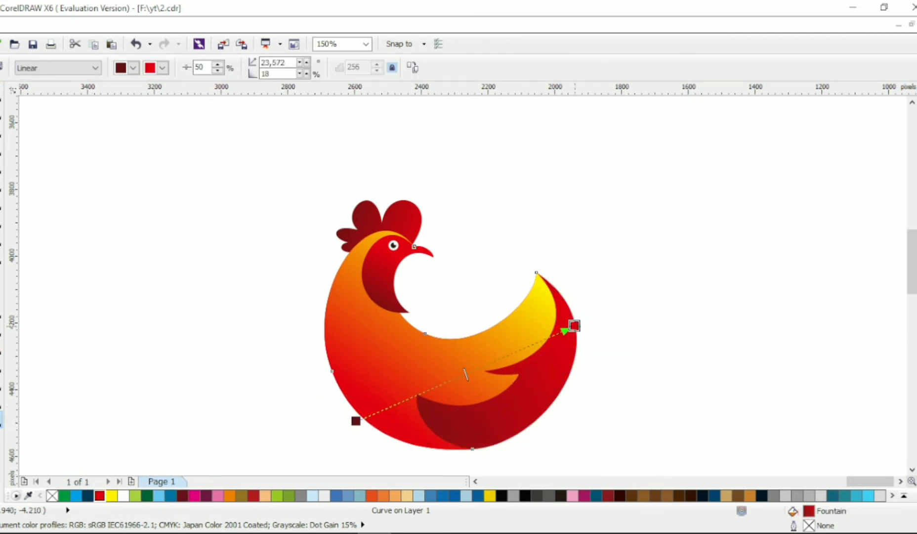
Step: Redirect the feather bands' dark-red-to-red fill so it starts below the lower band and ends beyond the tail
{"action": "left_click", "coordinate": [520, 366]}
{"action": "left_click_drag", "start_coordinate": [473, 355], "coordinate": [544, 330]}
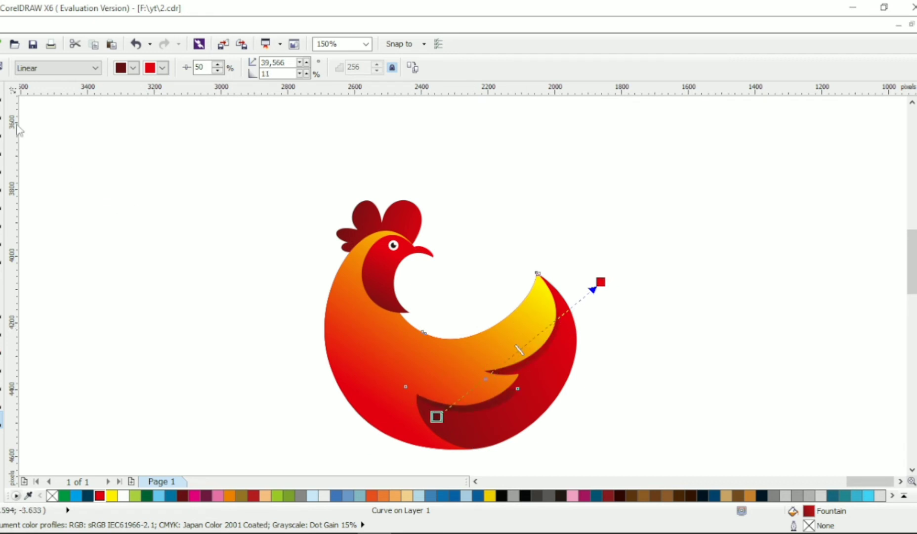
{"action": "left_click", "coordinate": [271, 263]}
{"action": "scroll", "coordinate": [270, 263], "scroll_direction": "down", "scroll_amount": 2}
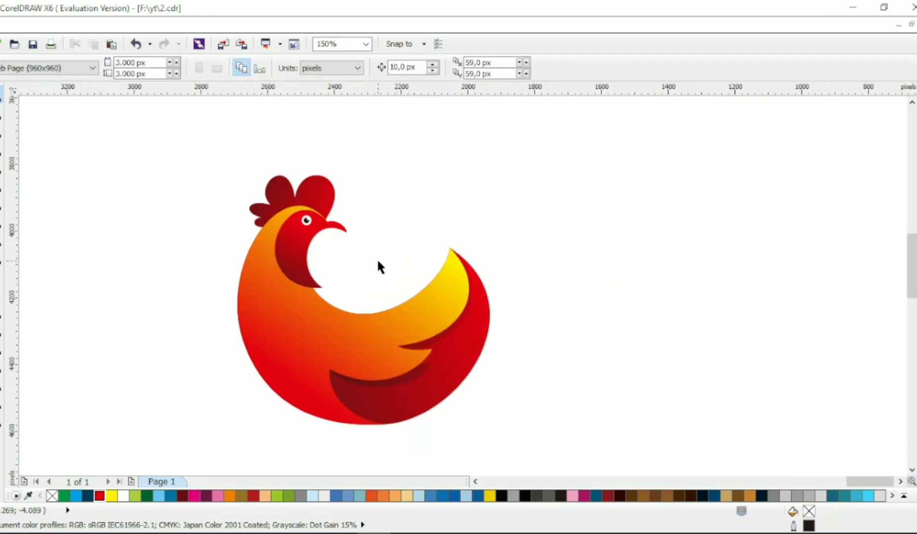
Step: Draw a closed three-node Bezier shape hanging below the beak against the face and convert its segments to curves
{"action": "scroll", "coordinate": [318, 226], "scroll_direction": "up", "scroll_amount": 1}
{"action": "scroll", "coordinate": [310, 241], "scroll_direction": "up", "scroll_amount": 1}
{"action": "left_click", "coordinate": [2, 184]}
{"action": "left_click", "coordinate": [2, 168]}
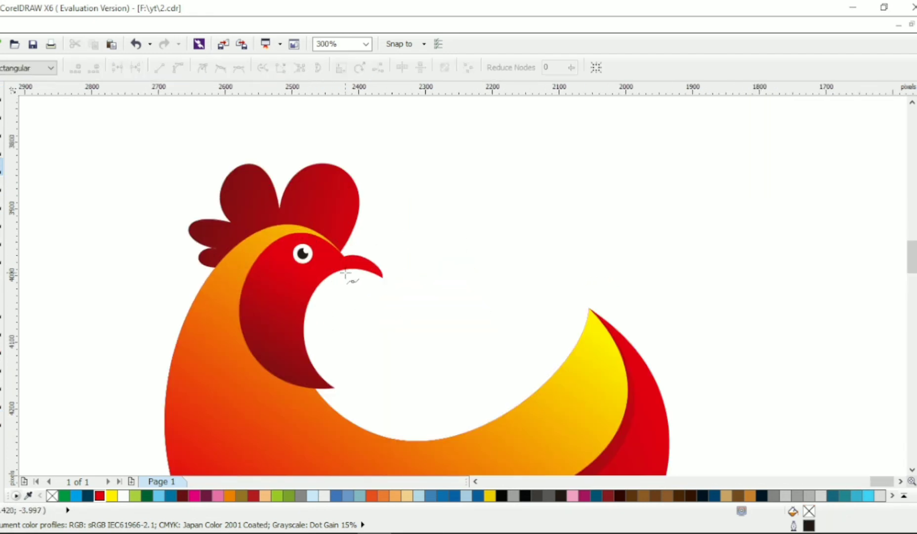
{"action": "left_click", "coordinate": [351, 322]}
{"action": "left_click", "coordinate": [307, 340]}
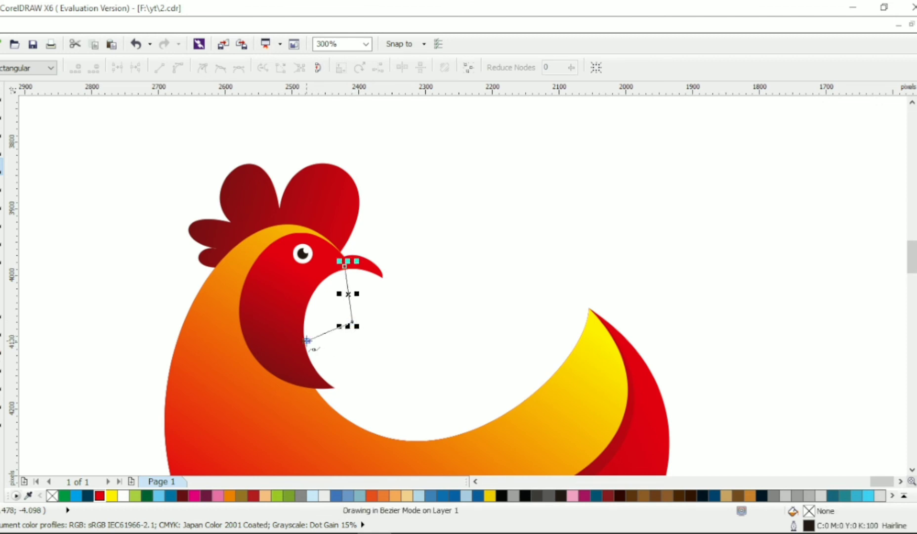
{"action": "left_click", "coordinate": [344, 267]}
{"action": "left_click", "coordinate": [178, 68]}
{"action": "left_click", "coordinate": [220, 68]}
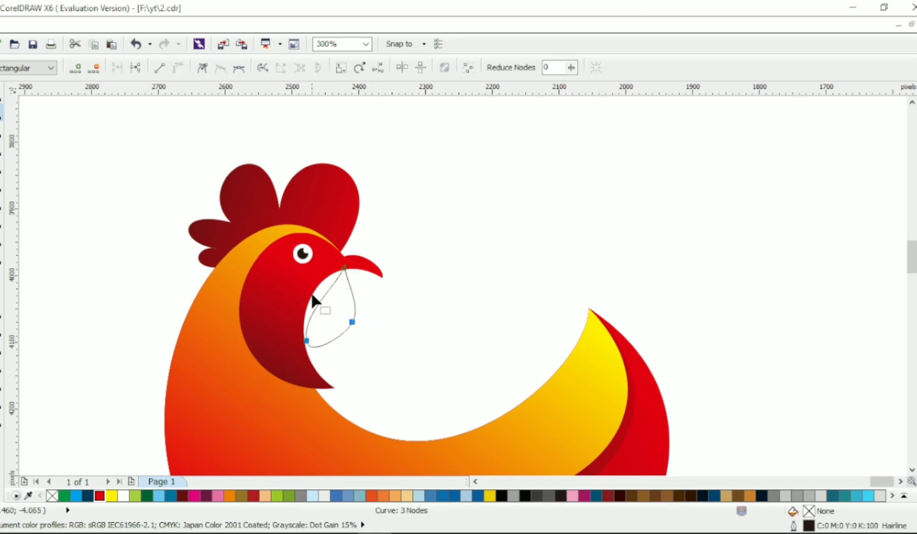
Step: Shape the outline below the beak into a rounded wattle with a narrow neck that tucks under the face's inner edge
{"action": "left_click_drag", "start_coordinate": [334, 289], "coordinate": [373, 364]}
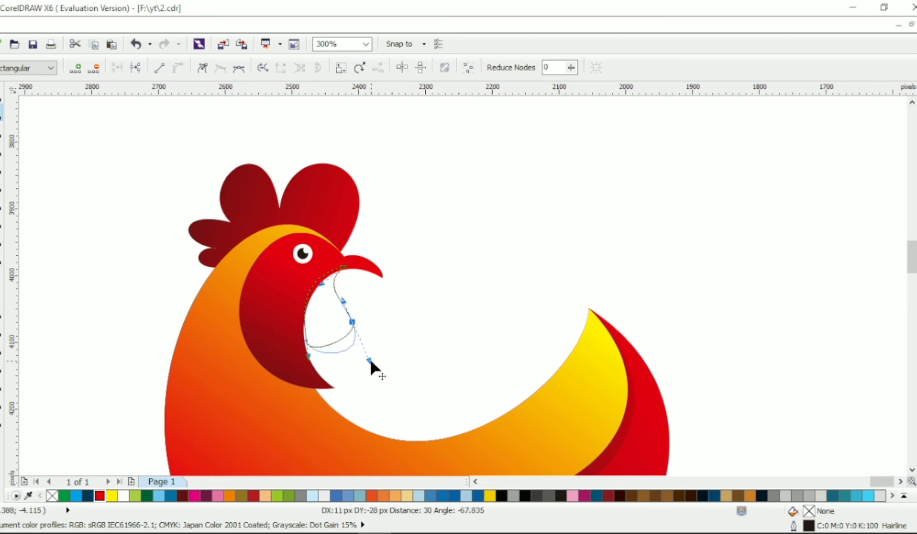
{"action": "left_click", "coordinate": [308, 333]}
{"action": "left_click", "coordinate": [307, 341]}
{"action": "left_click_drag", "start_coordinate": [303, 314], "coordinate": [290, 309]}
{"action": "left_click_drag", "start_coordinate": [314, 354], "coordinate": [322, 368]}
{"action": "left_click_drag", "start_coordinate": [322, 284], "coordinate": [326, 282]}
{"action": "left_click", "coordinate": [298, 312]}
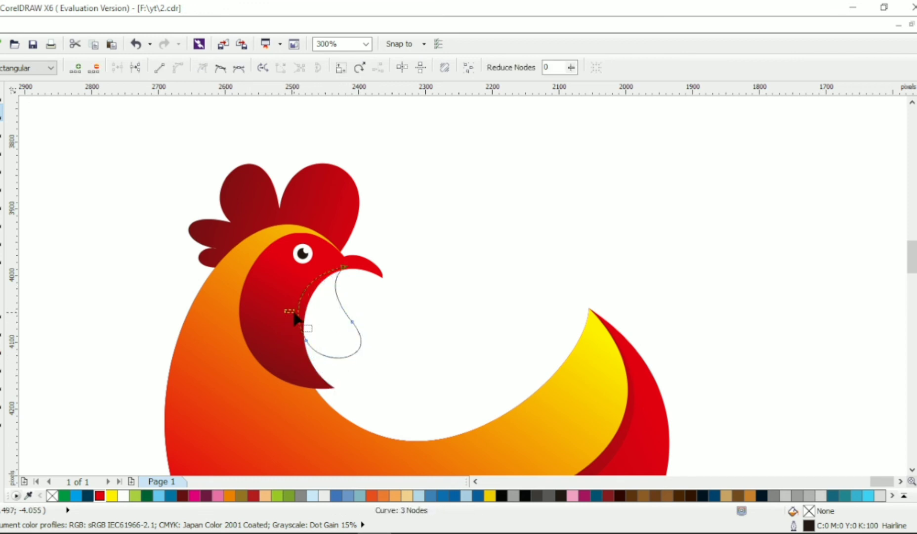
{"action": "left_click_drag", "start_coordinate": [290, 309], "coordinate": [294, 313]}
{"action": "left_click_drag", "start_coordinate": [352, 322], "coordinate": [344, 317]}
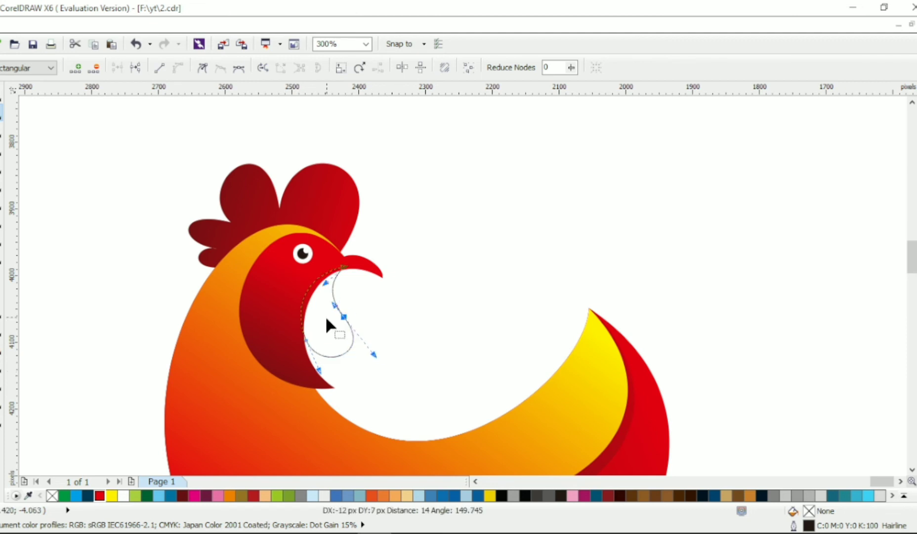
Step: Give the wattle no outline and a linear fountain fill from dark red beneath the beak to red at its lower lobe
{"action": "left_click", "coordinate": [2, 93]}
{"action": "left_click", "coordinate": [182, 495]}
{"action": "right_click", "coordinate": [51, 495]}
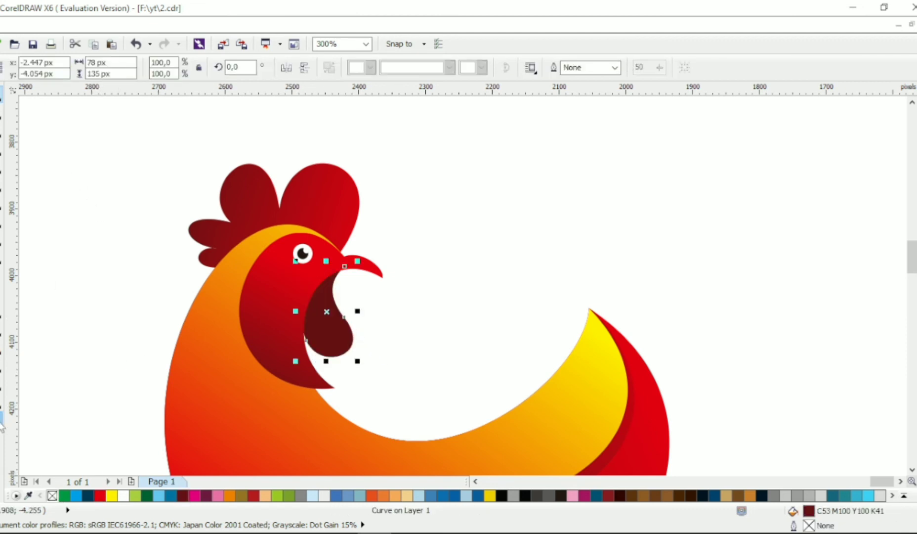
{"action": "left_click", "coordinate": [2, 417]}
{"action": "left_click_drag", "start_coordinate": [346, 246], "coordinate": [319, 335]}
{"action": "left_click", "coordinate": [99, 495]}
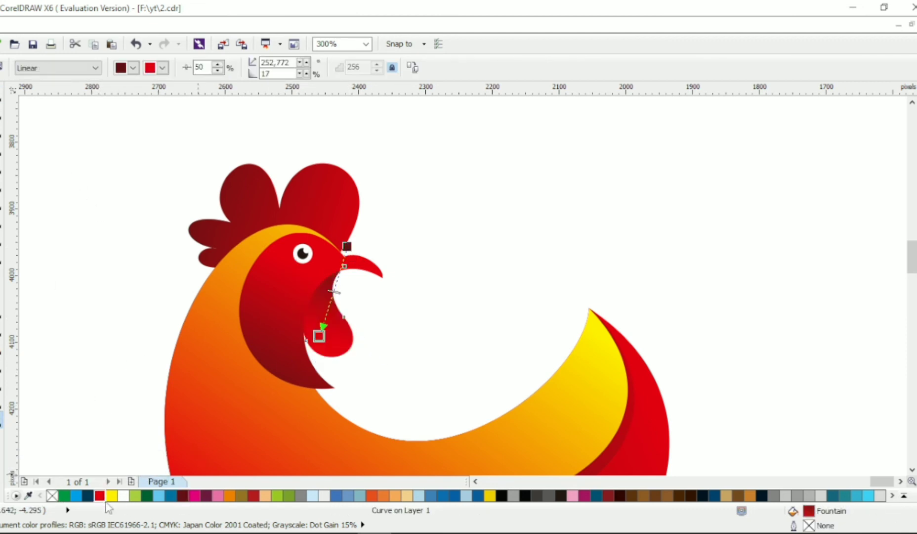
{"action": "left_click_drag", "start_coordinate": [310, 262], "coordinate": [311, 354]}
{"action": "left_click", "coordinate": [3, 92]}
{"action": "key", "text": "Escape"}
Step: Group all the rooster's shapes, scale the group down proportionally and move it slightly upward
{"action": "scroll", "coordinate": [343, 271], "scroll_direction": "down", "scroll_amount": 1}
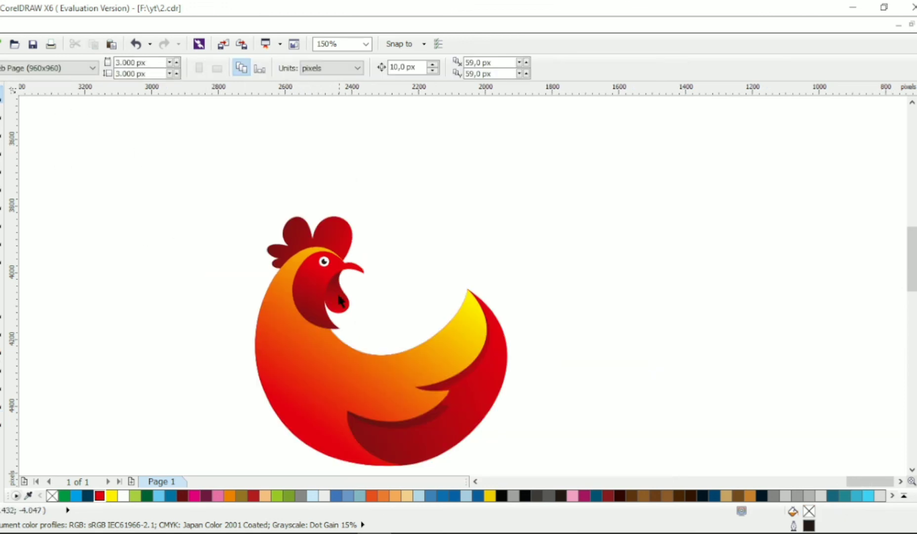
{"action": "scroll", "coordinate": [518, 255], "scroll_direction": "left", "scroll_amount": 1}
{"action": "scroll", "coordinate": [529, 217], "scroll_direction": "down", "scroll_amount": 1}
{"action": "scroll", "coordinate": [532, 223], "scroll_direction": "down", "scroll_amount": 3}
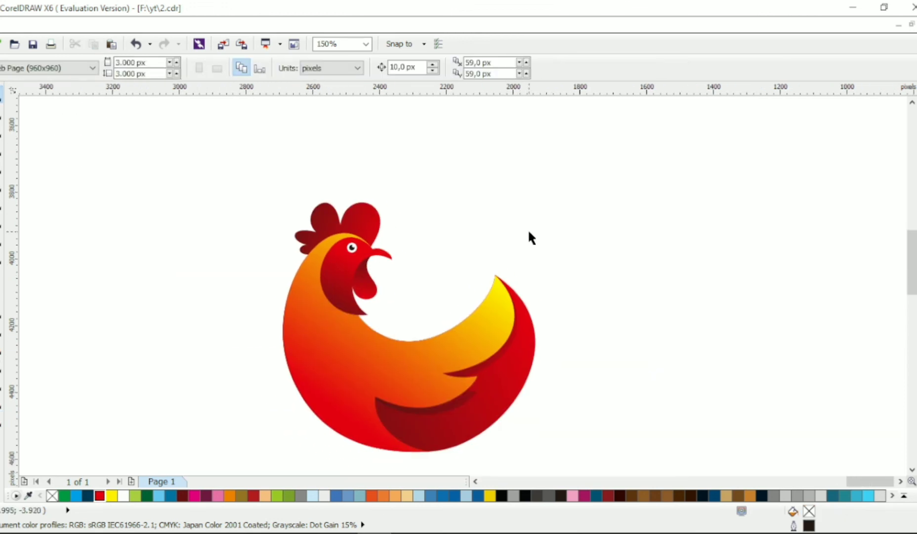
{"action": "scroll", "coordinate": [573, 208], "scroll_direction": "right", "scroll_amount": 1}
{"action": "left_click_drag", "start_coordinate": [608, 134], "coordinate": [266, 410]}
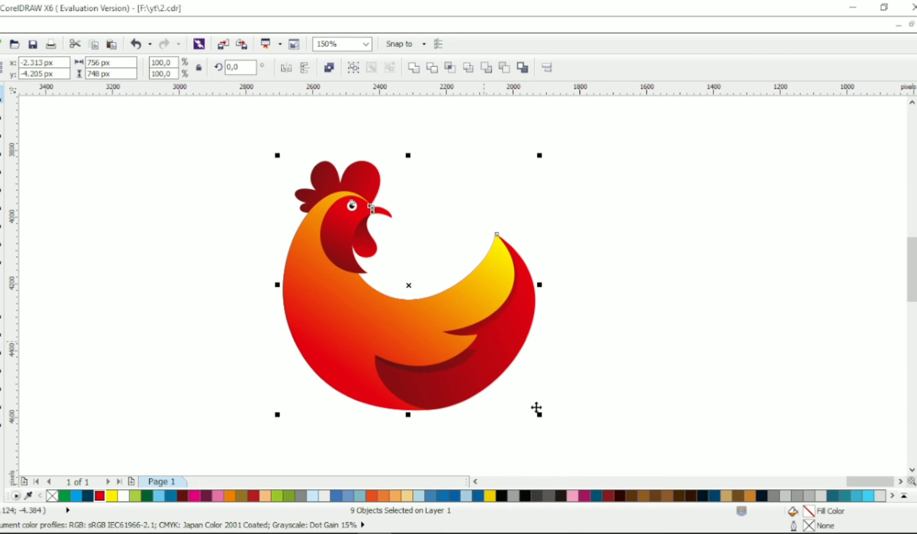
{"action": "left_click", "coordinate": [536, 383]}
{"action": "key", "text": "ctrl+g"}
{"action": "left_click_drag", "start_coordinate": [539, 414], "coordinate": [490, 365]}
{"action": "left_click_drag", "start_coordinate": [437, 307], "coordinate": [437, 277]}
Step: Add the artistic text "BIGROOSTER" in 24 pt Arial at the rooster's base
{"action": "key", "text": "F8"}
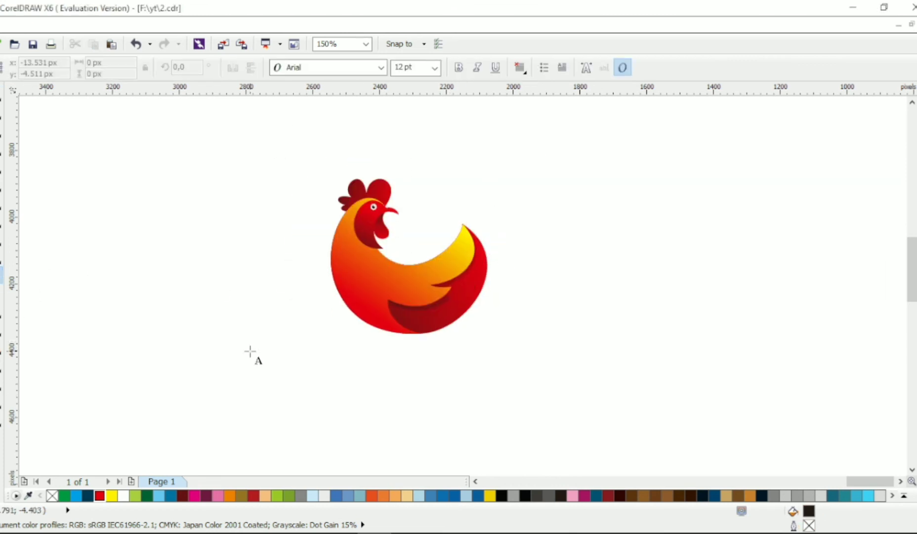
{"action": "left_click", "coordinate": [250, 349]}
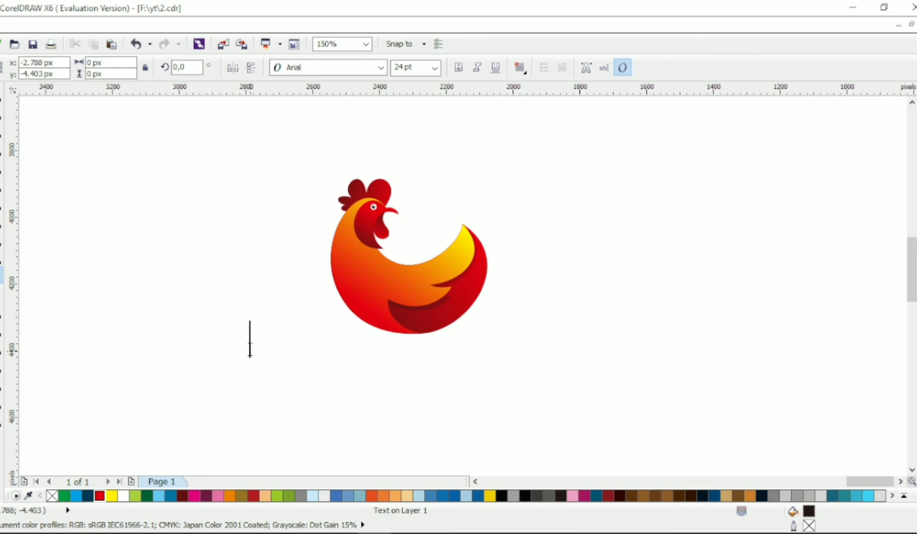
{"action": "key", "text": "Caps_Lock"}
{"action": "type", "text": "VIGROOSTER"}
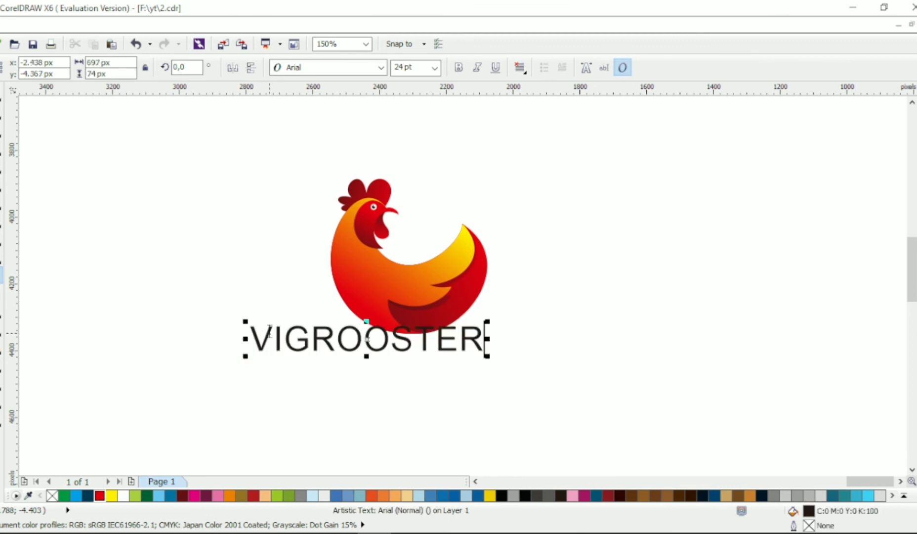
{"action": "key", "text": "Home"}
{"action": "key", "text": "shift+Right"}
{"action": "key", "text": "Delete"}
{"action": "type", "text": "B"}
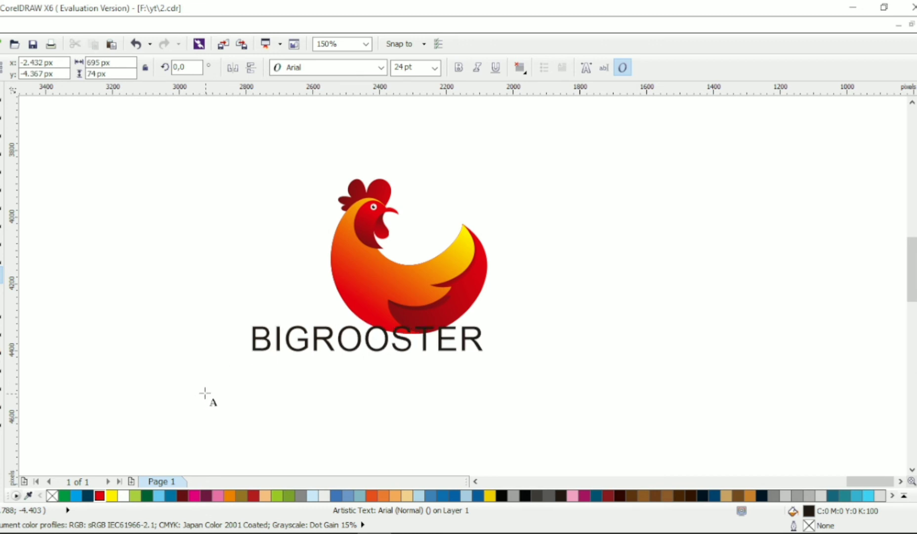
Step: Set the BIGROOSTER text in Calibri Light and format only the "ROOSTER" part as bold Calibri
{"action": "left_click", "coordinate": [2, 94]}
{"action": "left_click", "coordinate": [379, 69]}
{"action": "left_click", "coordinate": [376, 111]}
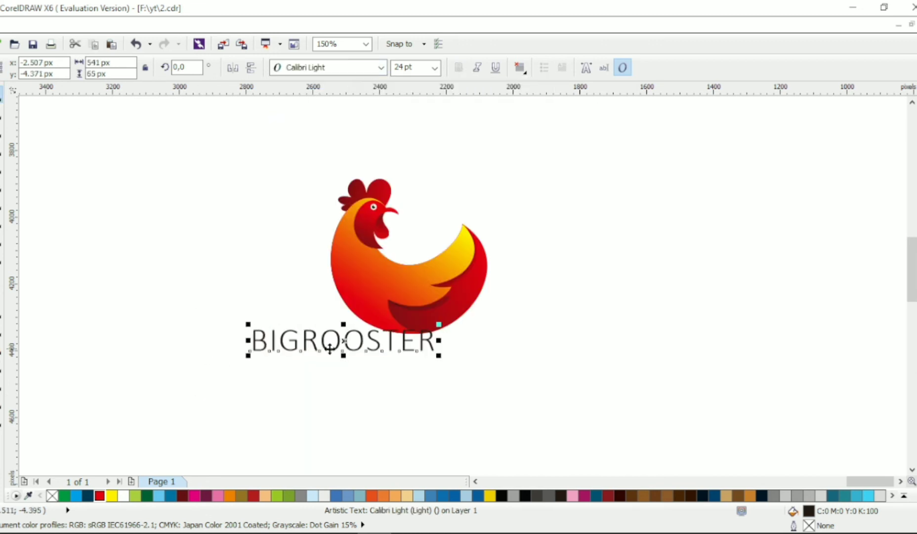
{"action": "left_click_drag", "start_coordinate": [301, 346], "coordinate": [436, 346]}
{"action": "left_click", "coordinate": [381, 67]}
{"action": "left_click", "coordinate": [316, 96]}
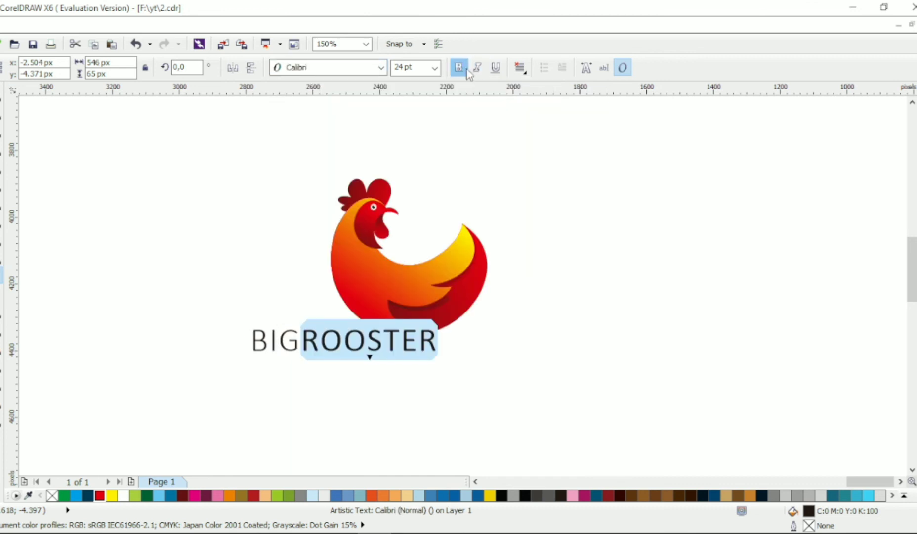
{"action": "left_click", "coordinate": [458, 67]}
{"action": "left_click", "coordinate": [2, 93]}
Step: Centre the BIGROOSTER text horizontally on the rooster
{"action": "left_click_drag", "start_coordinate": [158, 112], "coordinate": [536, 355]}
{"action": "key", "text": "c"}
{"action": "left_click", "coordinate": [552, 337]}
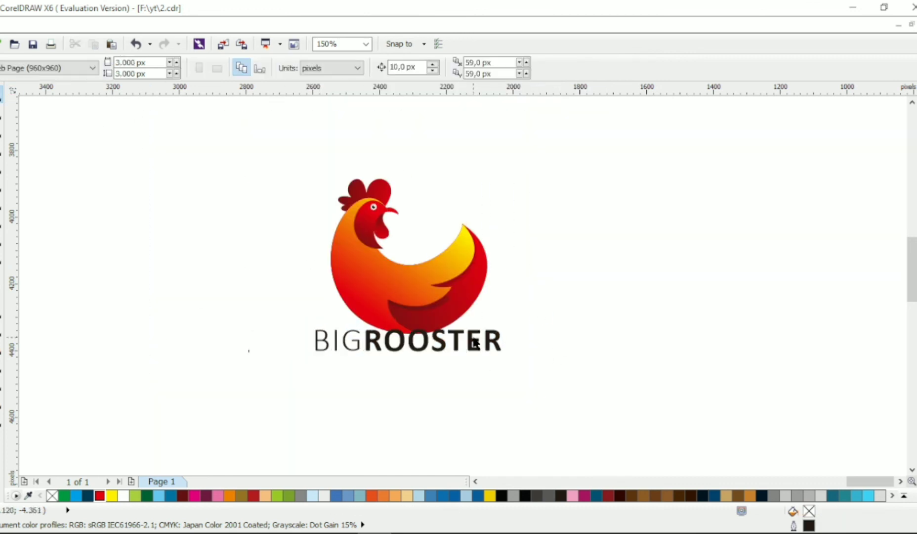
Step: Place BIGROOSTER below the rooster with a copy beneath it, and replace the copy's text with "LOGO DESIGN"
{"action": "left_click_drag", "start_coordinate": [472, 340], "coordinate": [471, 408]}
{"action": "right_click", "coordinate": [471, 408]}
{"action": "double_click", "coordinate": [471, 408]}
{"action": "key", "text": "ctrl+a"}
{"action": "type", "text": "LOGO DESIGN"}
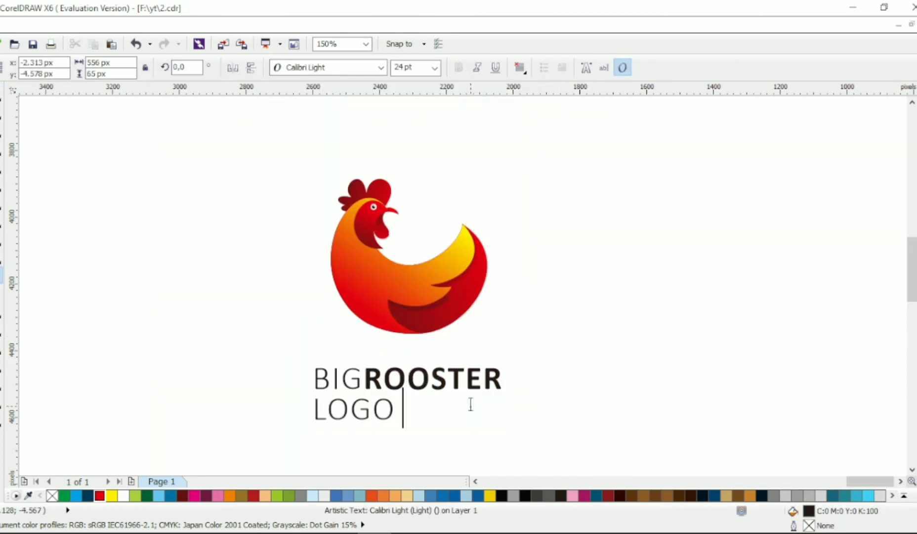
{"action": "key", "text": "Caps_Lock"}
{"action": "key", "text": "Escape"}
Step: Set the LOGO DESIGN line in Calibri, shrink it to about 6.5 pt and spread its letters wide
{"action": "left_click", "coordinate": [381, 67]}
{"action": "left_click", "coordinate": [367, 101]}
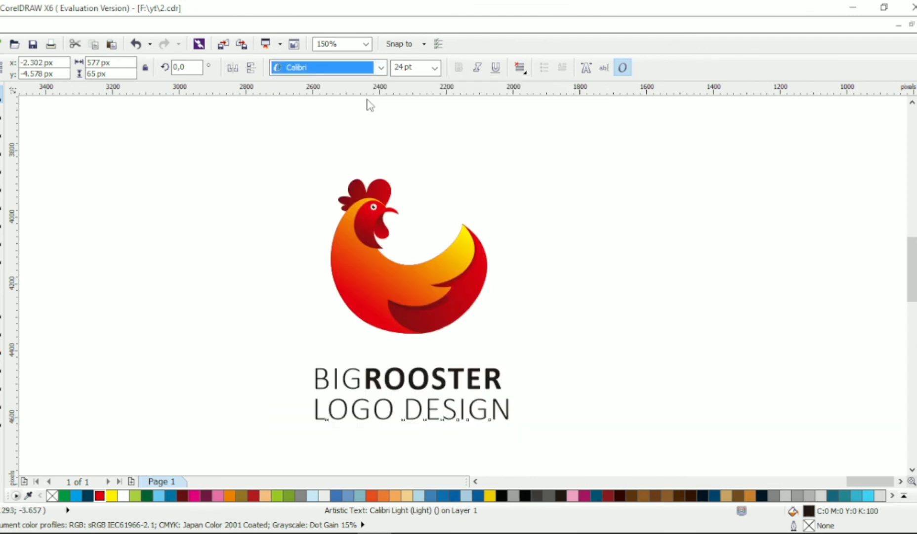
{"action": "left_click_drag", "start_coordinate": [513, 423], "coordinate": [479, 411]}
{"action": "key", "text": "F10"}
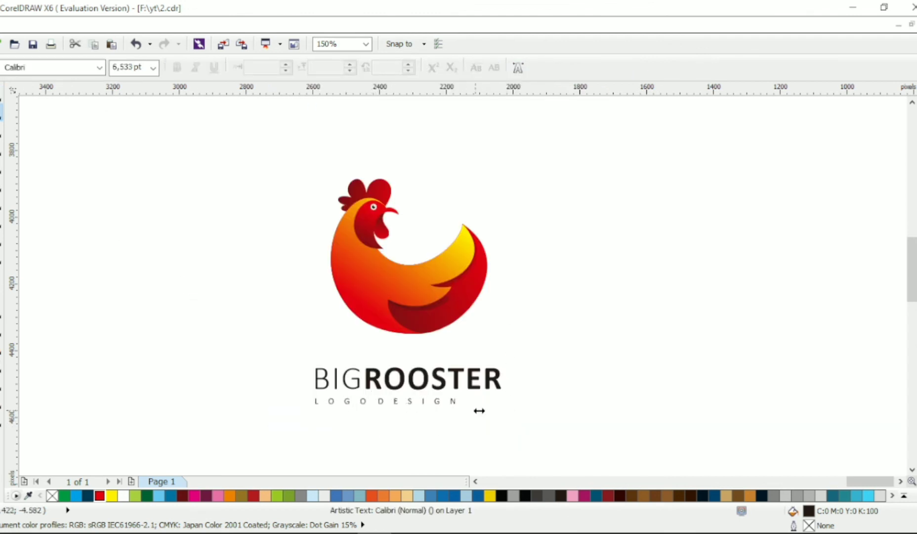
Step: Centre the LOGO DESIGN line beneath BIGROOSTER and fill both text lines with the dark red used in the rooster
{"action": "key", "text": "space"}
{"action": "left_click_drag", "start_coordinate": [273, 157], "coordinate": [578, 411]}
{"action": "left_click_drag", "start_coordinate": [542, 349], "coordinate": [174, 460]}
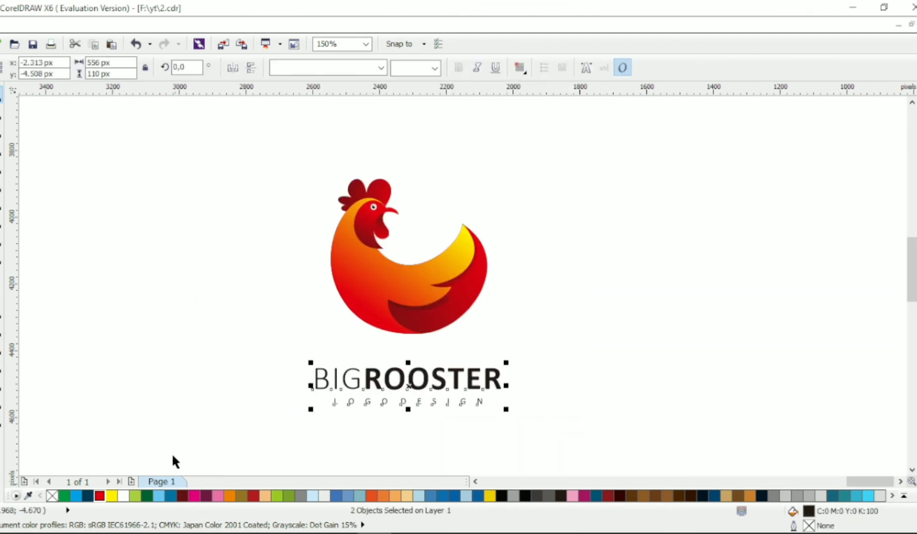
{"action": "left_click", "coordinate": [182, 495]}
{"action": "left_click", "coordinate": [575, 365]}
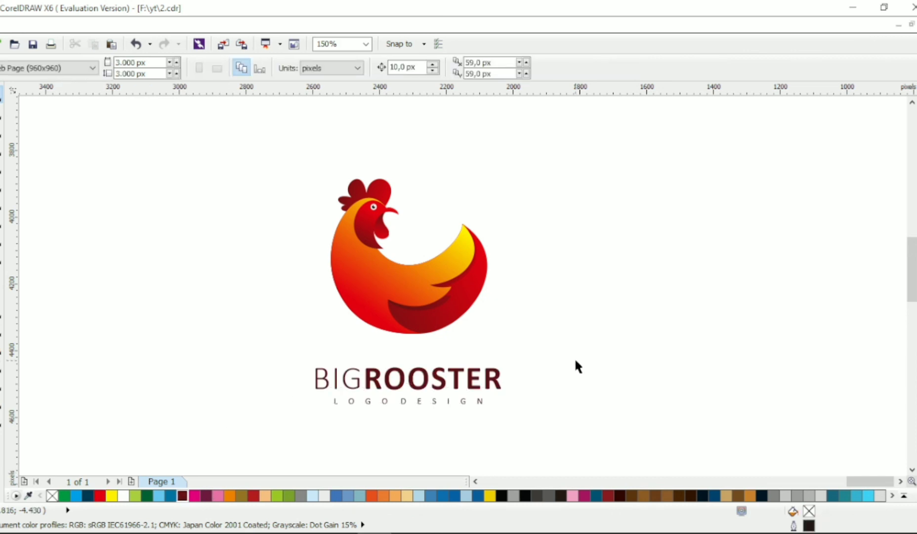